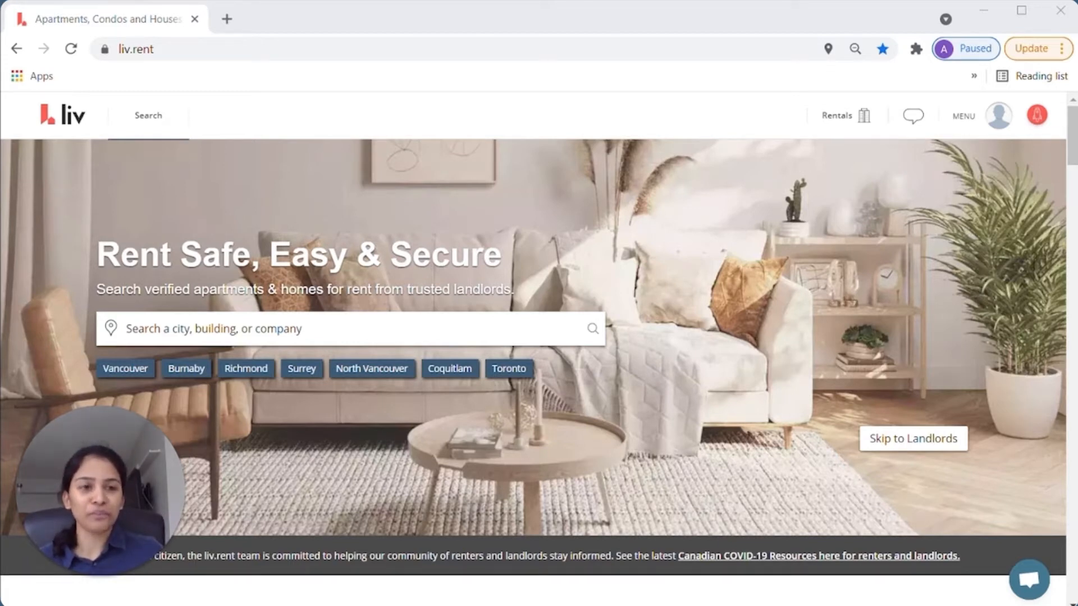
# - Search for 'vancouver', pick Vancouver from the suggestions, and bring up the Filters panel
pyautogui.scroll(-1, 1072, 171)
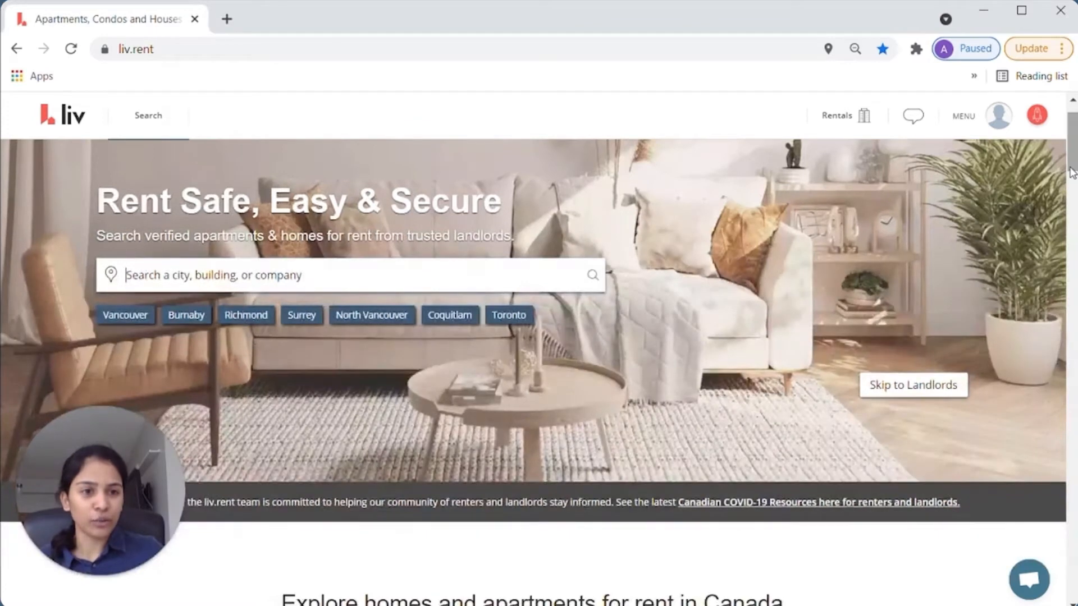
pyautogui.click(408, 276)
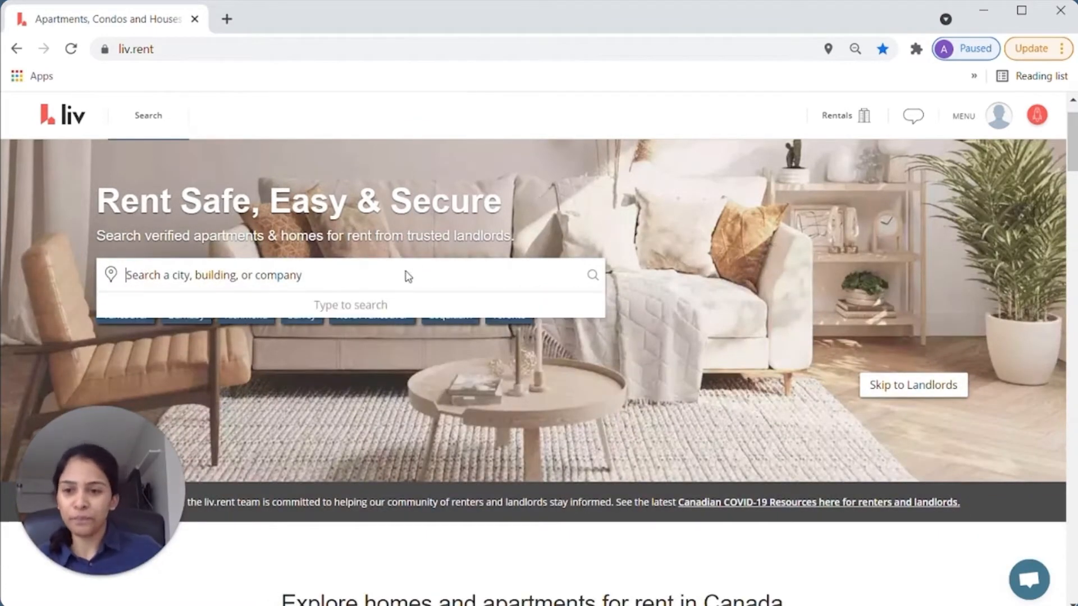
pyautogui.write('vancouver')
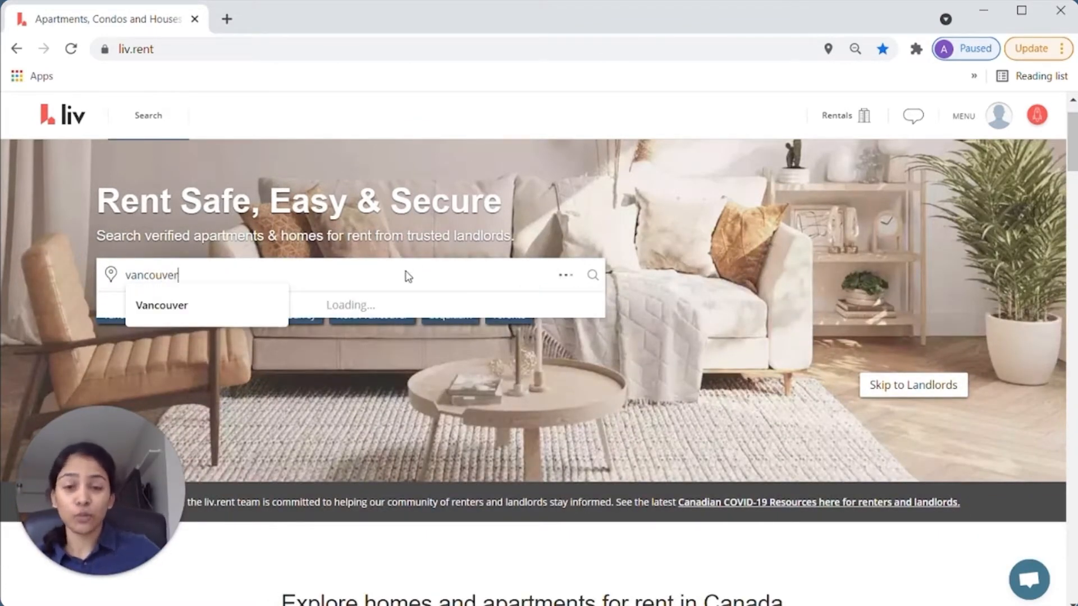
pyautogui.click(224, 410)
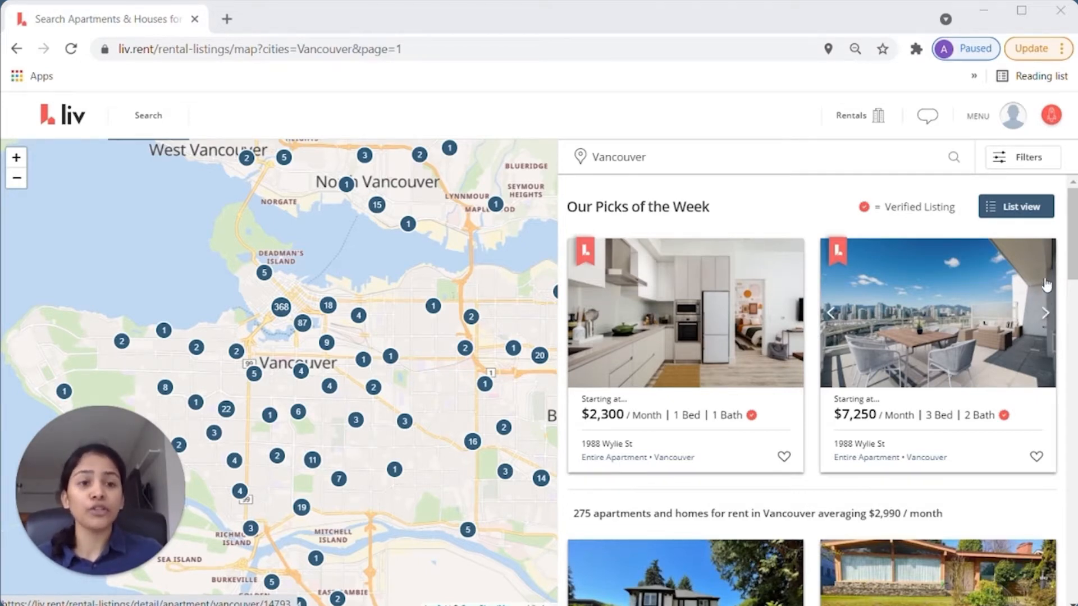
pyautogui.click(1029, 166)
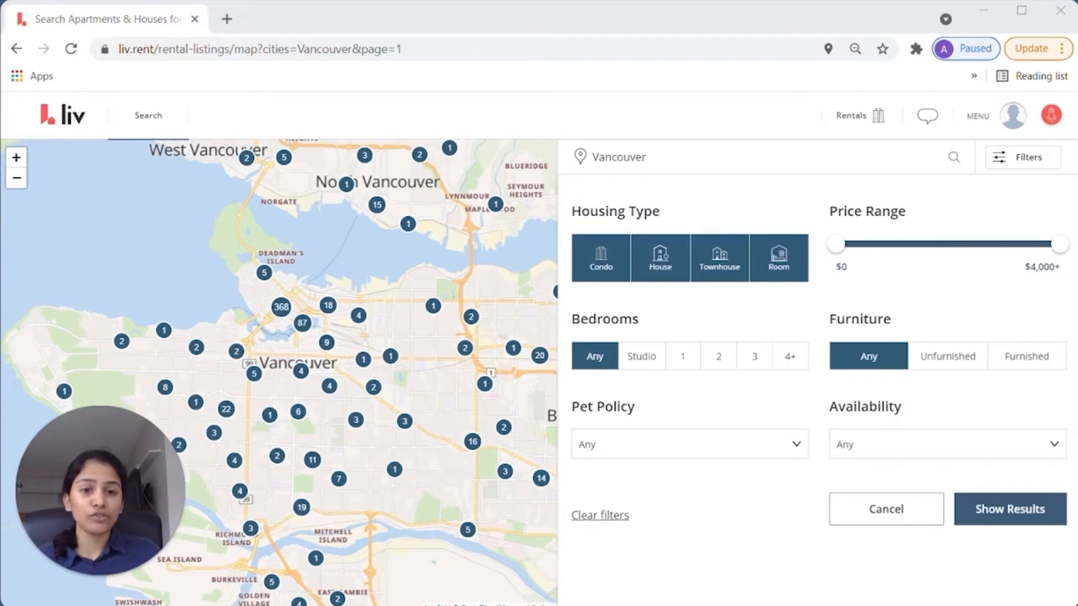
# - Limit bedrooms to 2, after trying the price slider and checking the availability and pet-policy options
pyautogui.click(895, 244)
pyautogui.moveTo(1058, 246)
pyautogui.mouseDown()
pyautogui.moveTo(994, 245)
pyautogui.moveTo(1071, 251)
pyautogui.mouseUp()
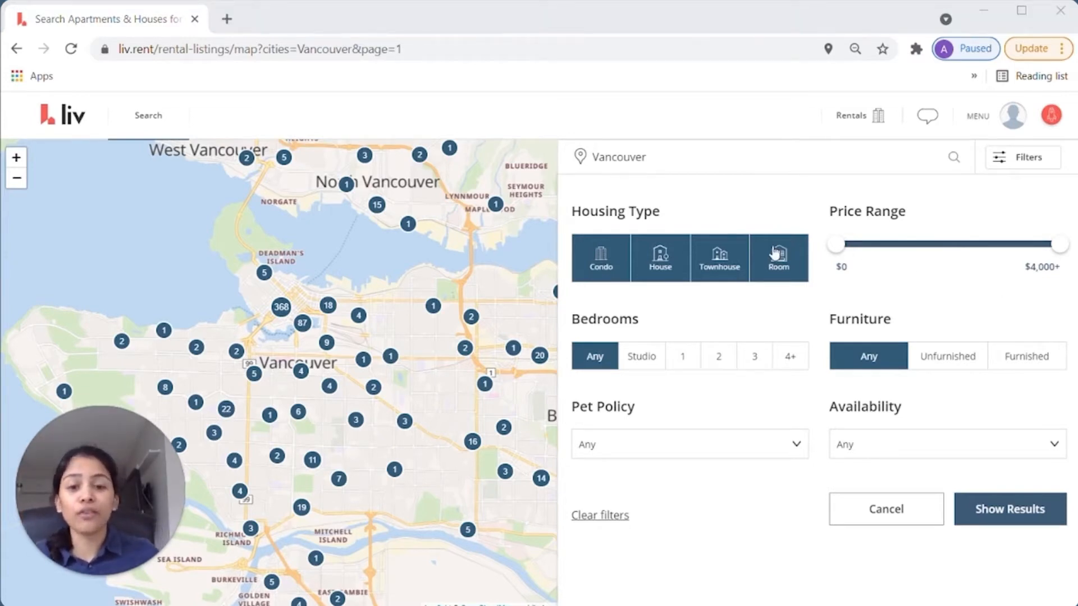
pyautogui.click(760, 442)
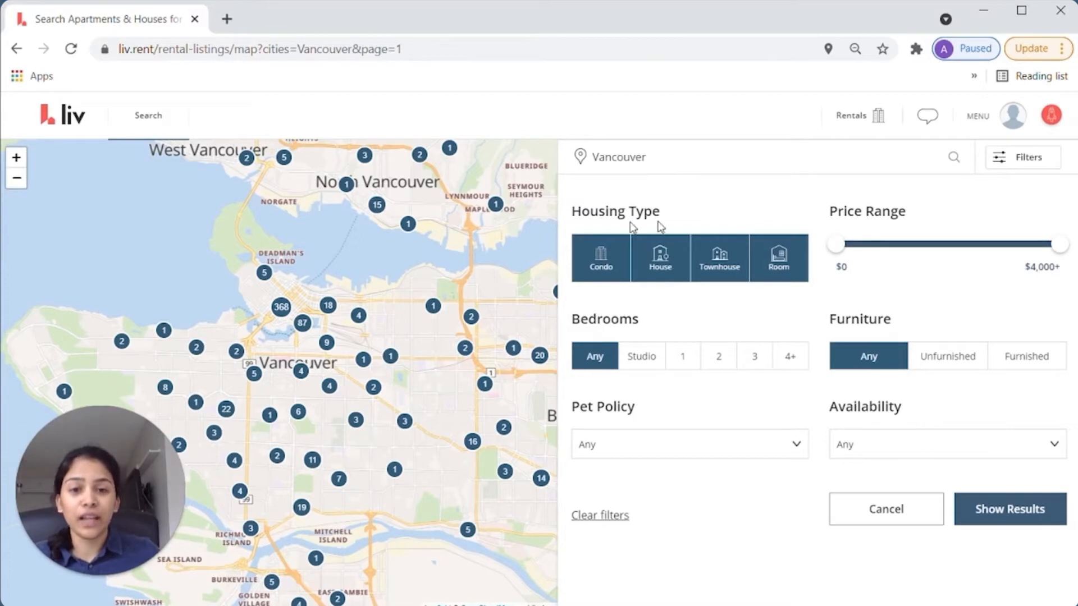
pyautogui.click(651, 360)
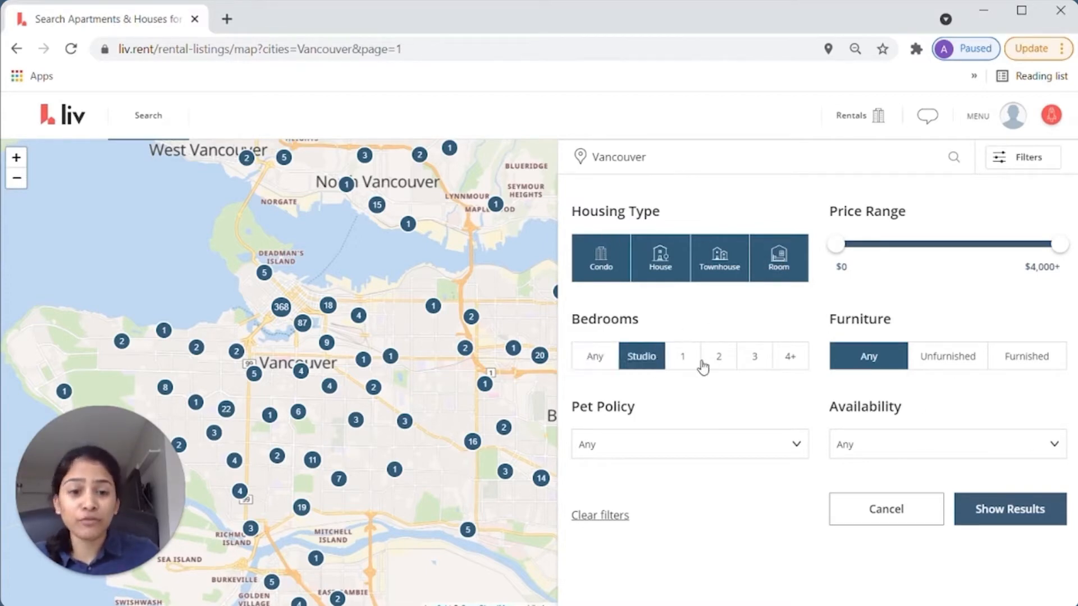
pyautogui.click(703, 365)
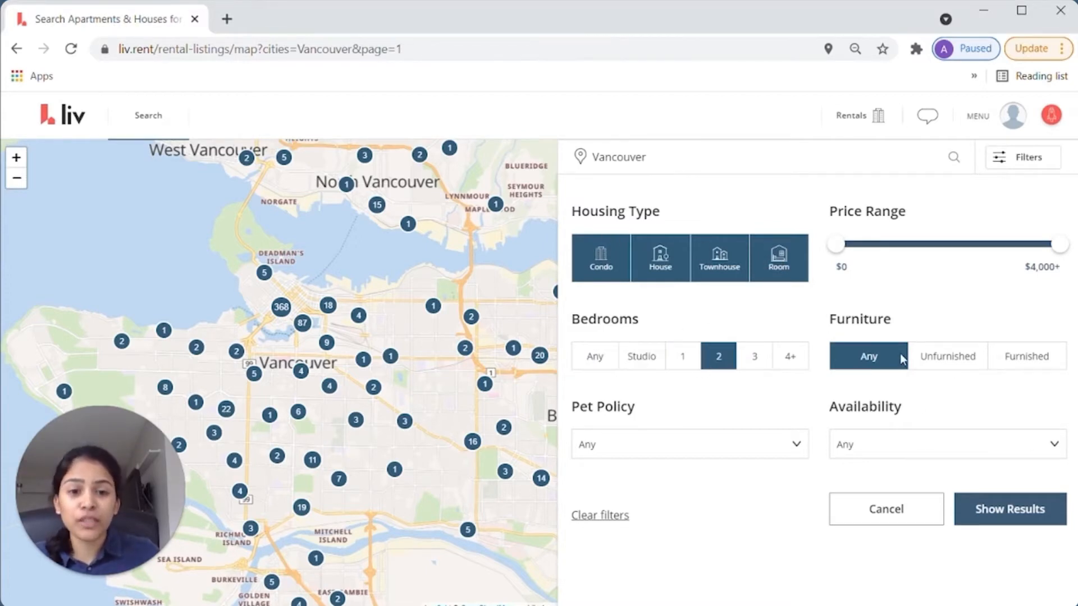
pyautogui.click(979, 457)
pyautogui.click(980, 457)
pyautogui.click(750, 448)
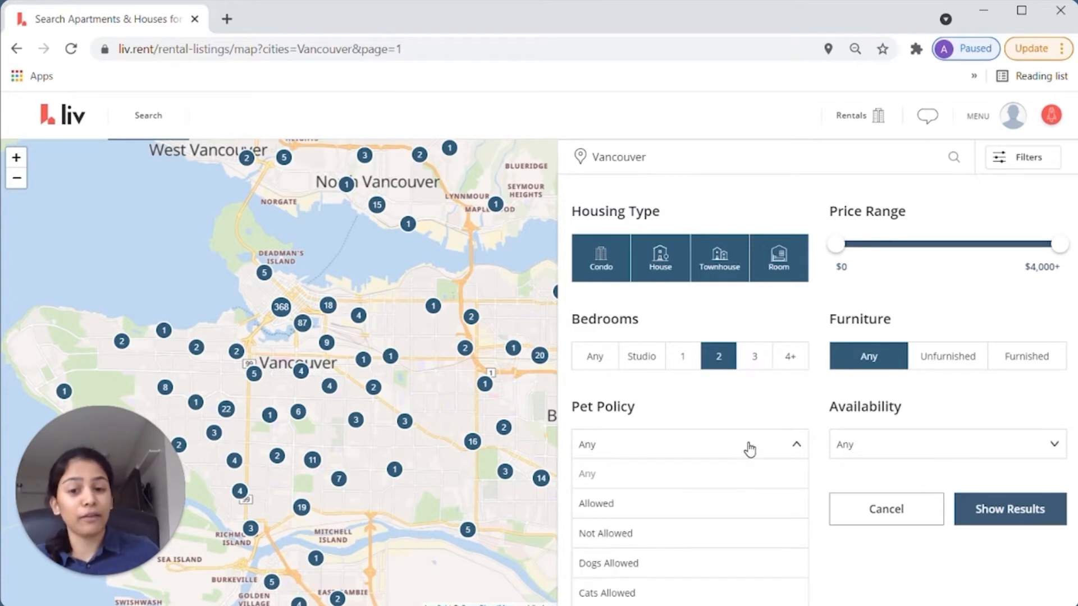
pyautogui.click(750, 447)
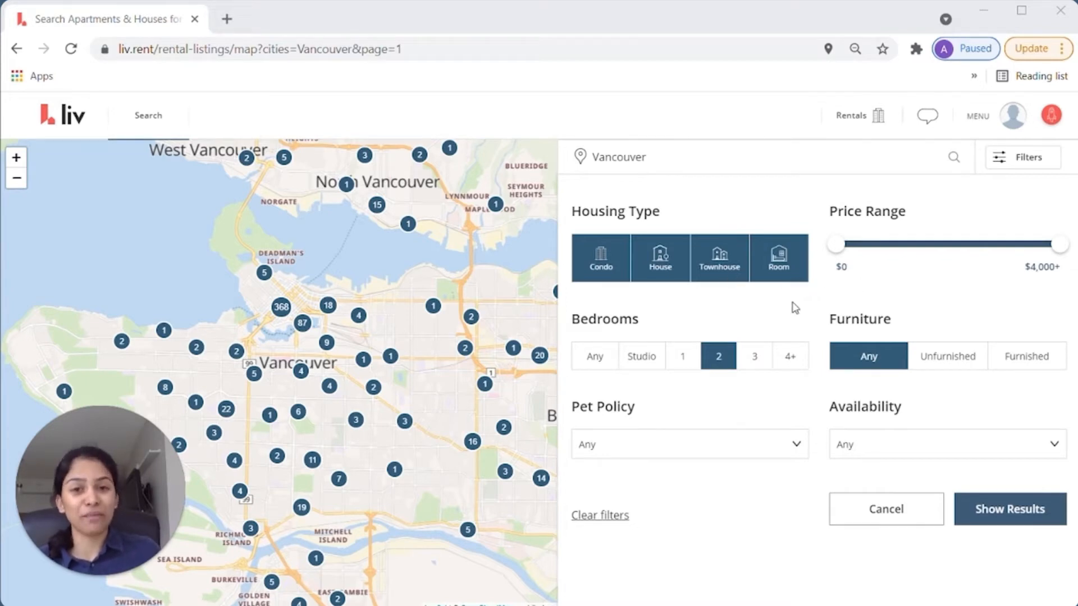
# - Keep only Condo housing, cap rent at $2,400, require pets allowed, and show results
pyautogui.click(661, 265)
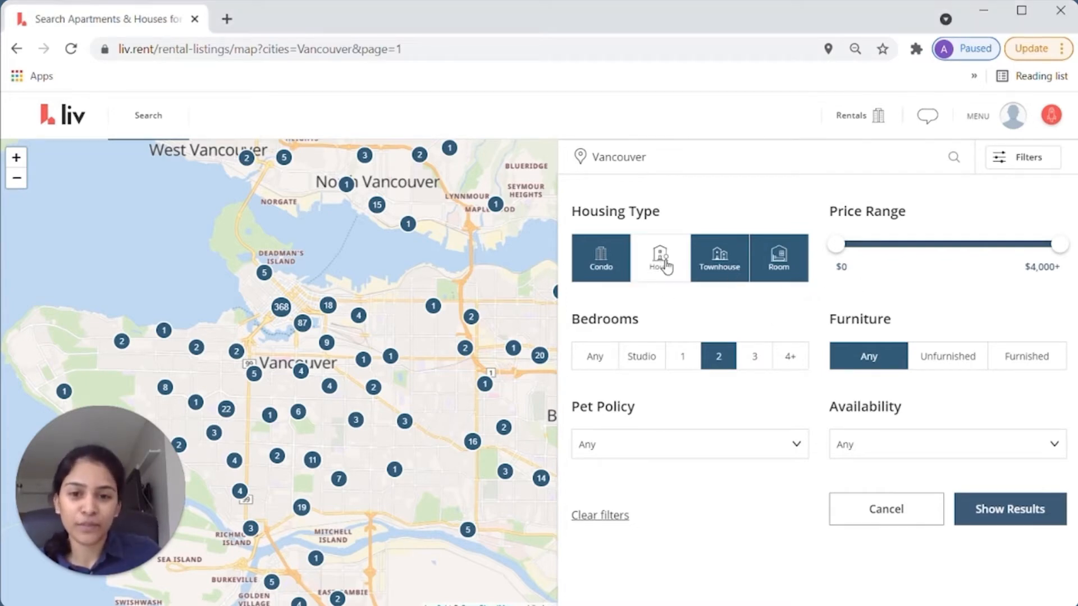
pyautogui.click(719, 264)
pyautogui.click(775, 265)
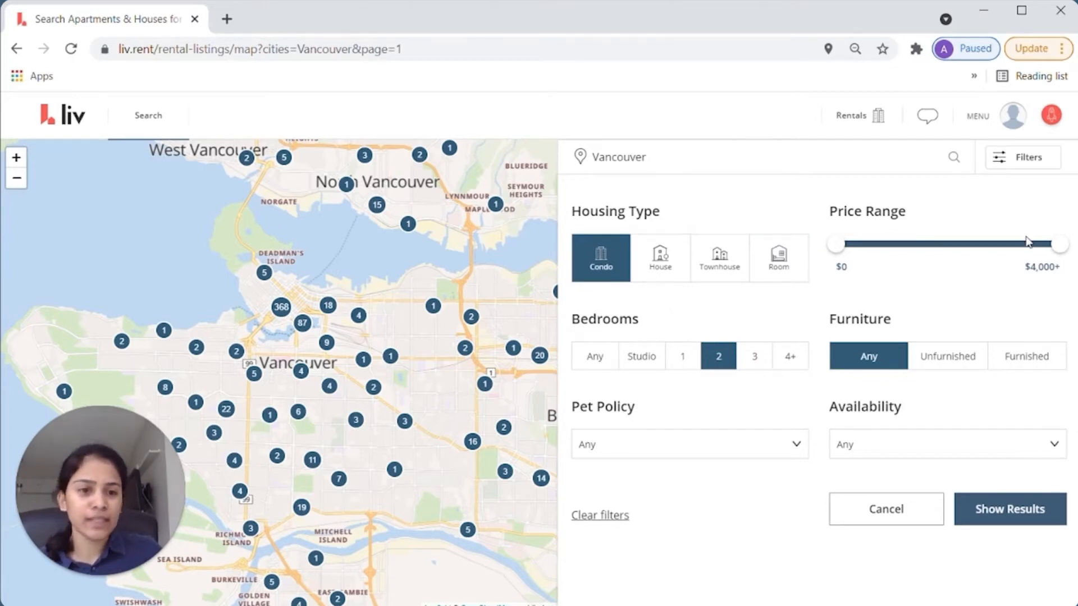
pyautogui.moveTo(1058, 245); pyautogui.dragTo(969, 245)
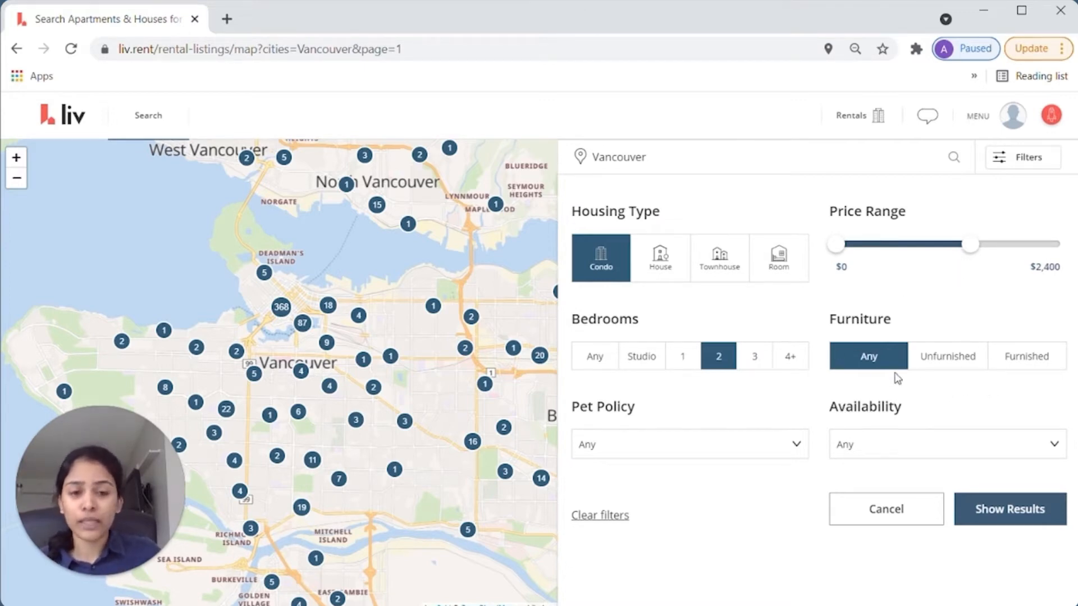
pyautogui.click(743, 448)
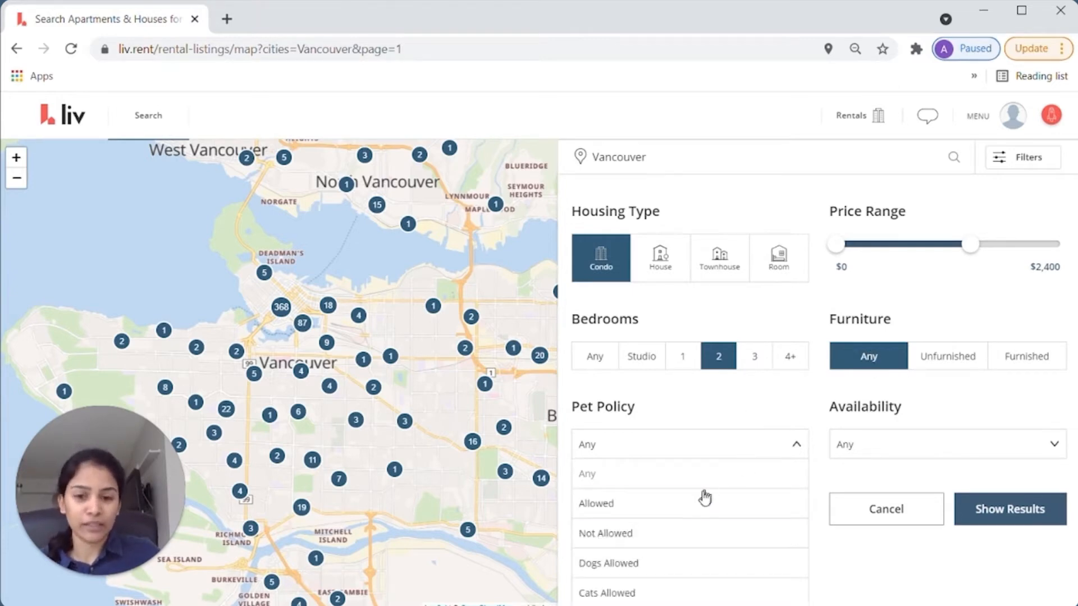
pyautogui.click(691, 508)
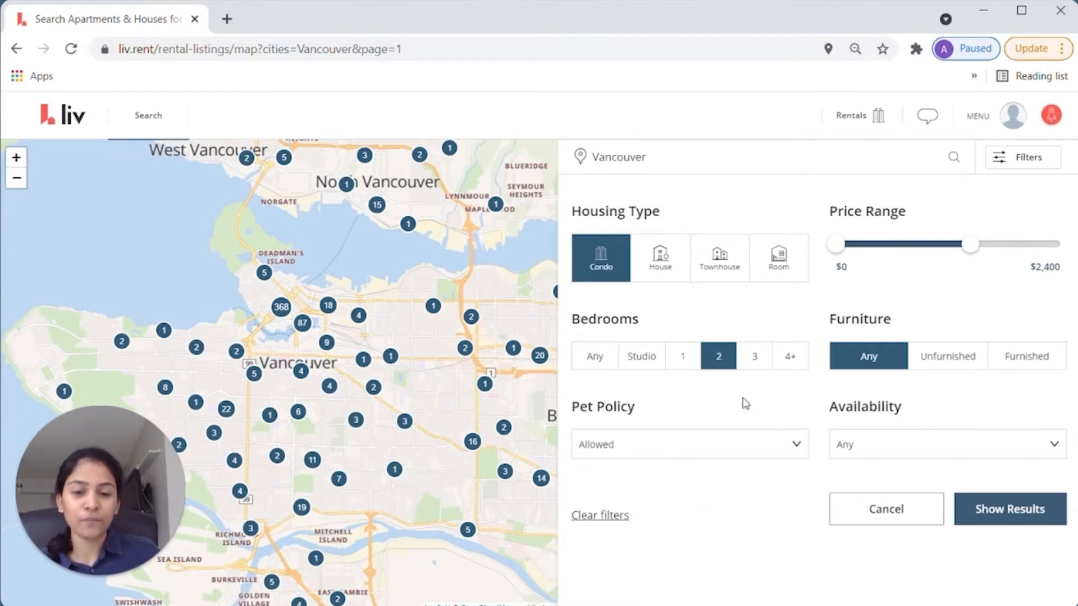
pyautogui.click(1010, 510)
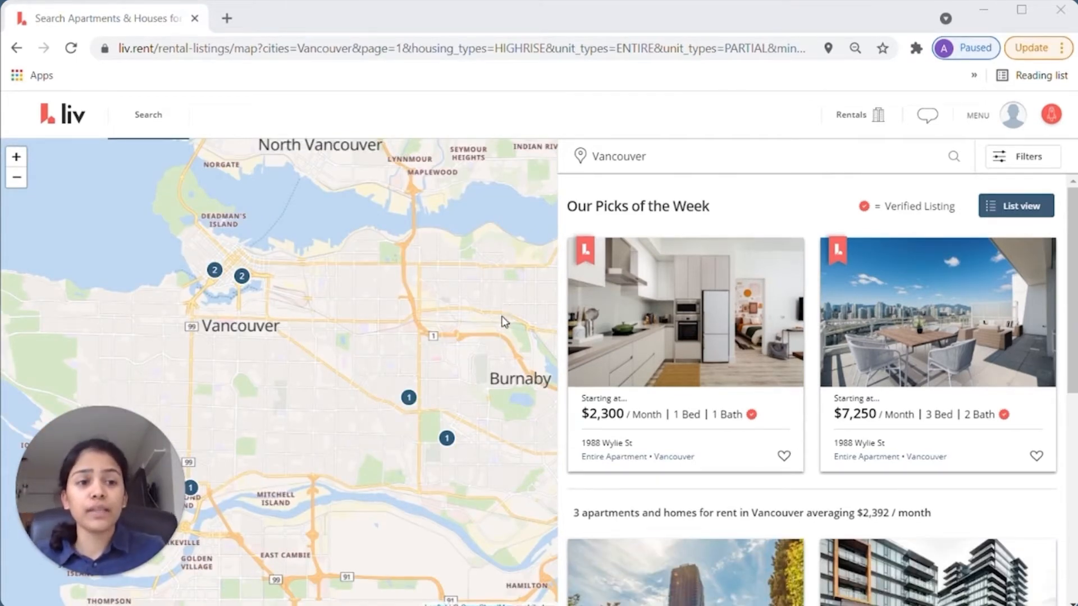
# - Preview the $2,300 Joyce St listing and the TV Tower 1 units on the map
pyautogui.click(408, 398)
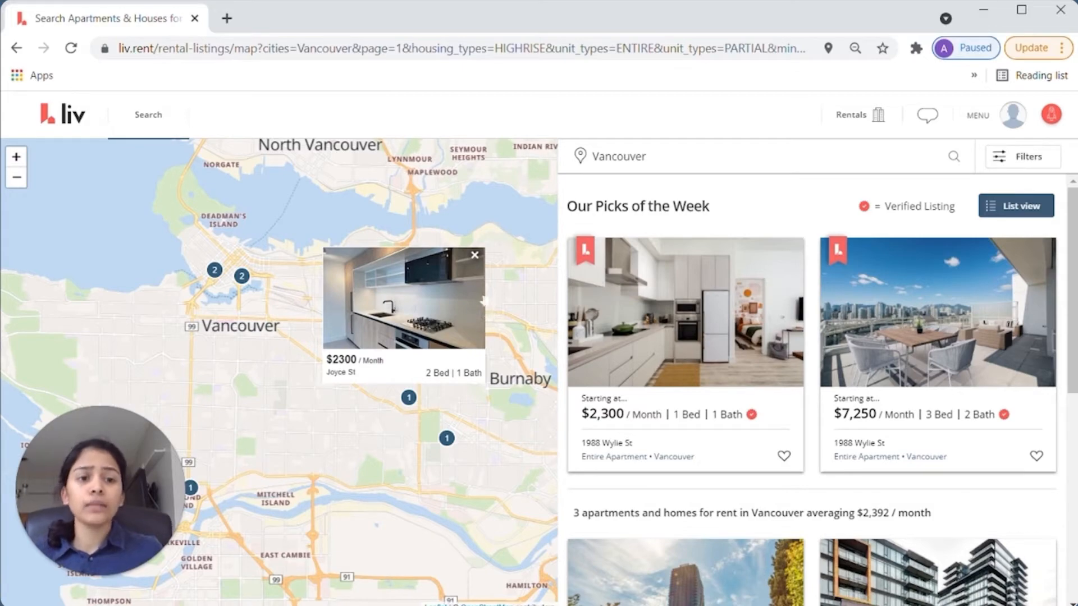
pyautogui.click(235, 434)
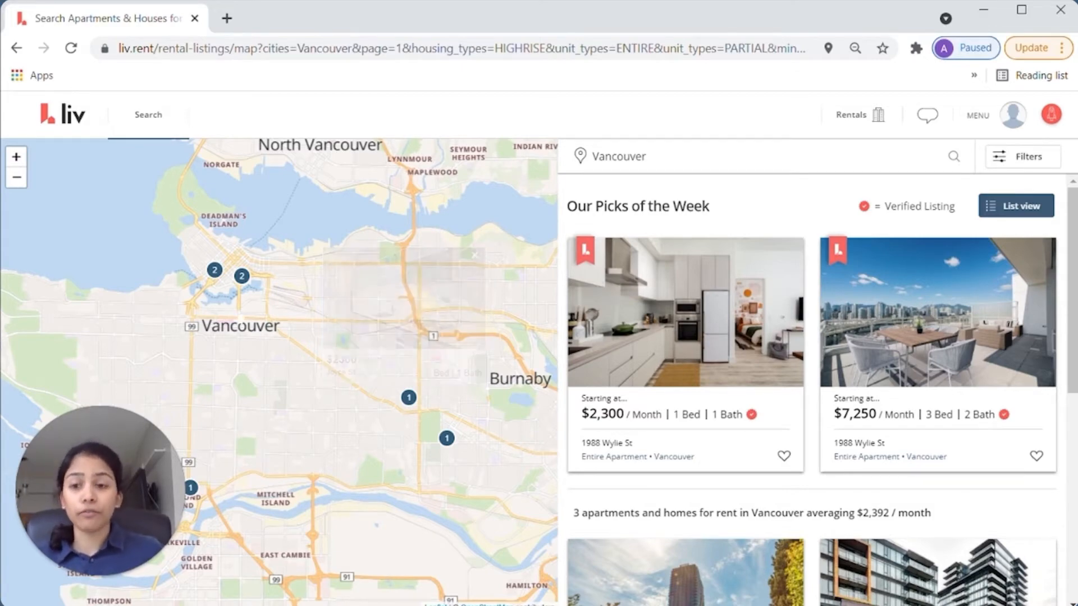
pyautogui.click(242, 277)
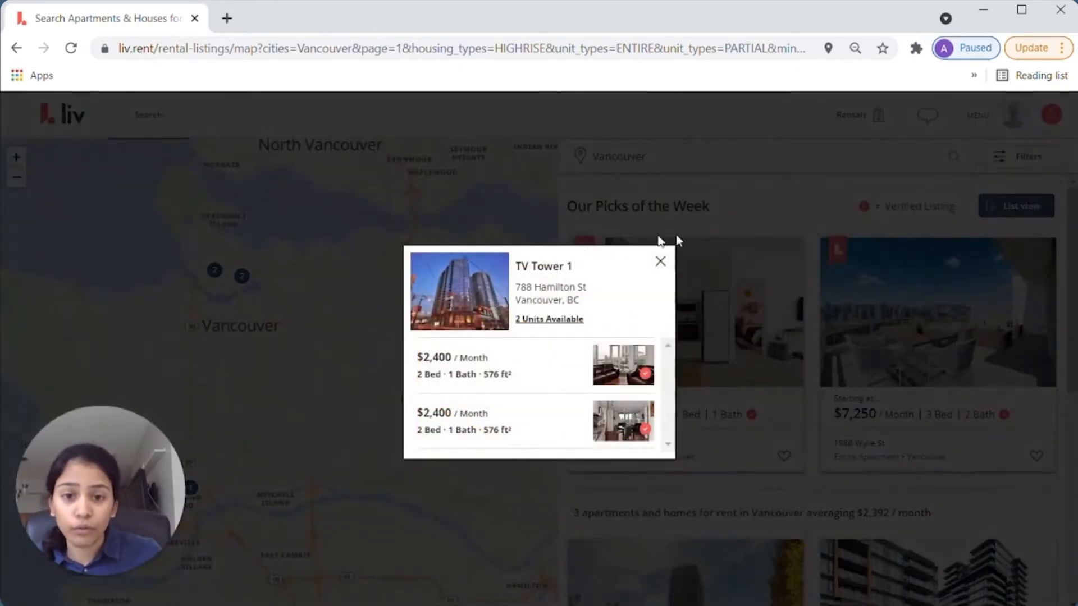
pyautogui.click(661, 261)
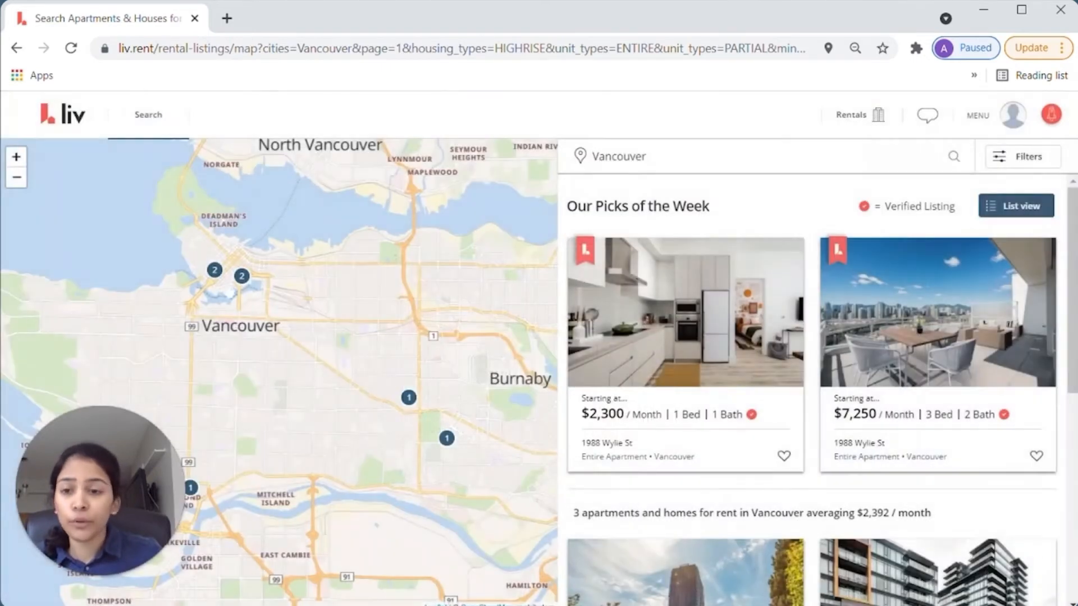
# - Zoom into the downtown cluster and open the $2,200 Harwood St apartment page
pyautogui.moveTo(216, 272); pyautogui.dragTo(324, 300)
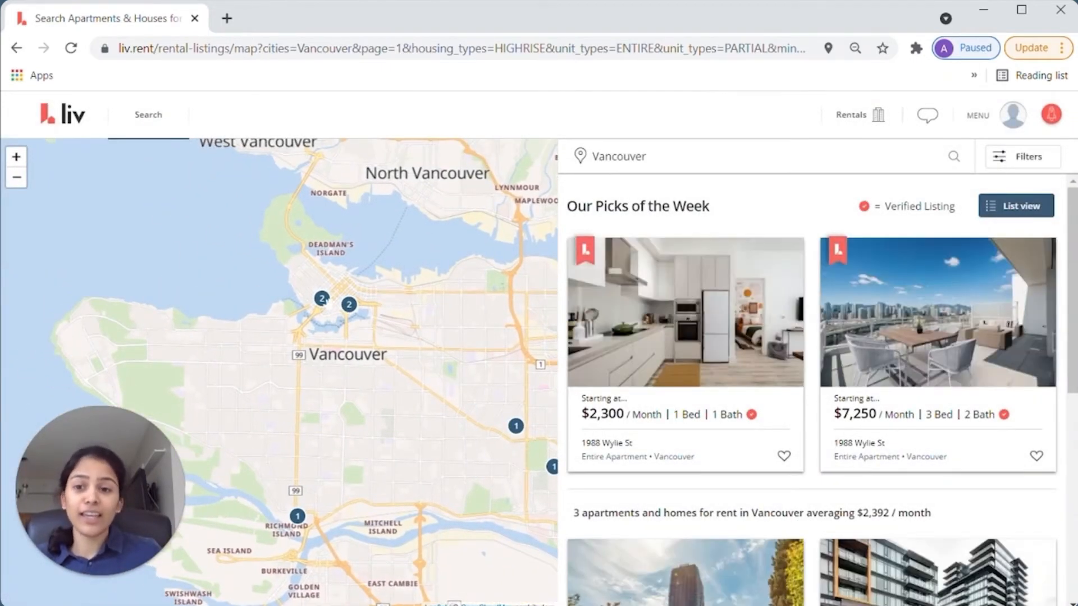
pyautogui.click(322, 299)
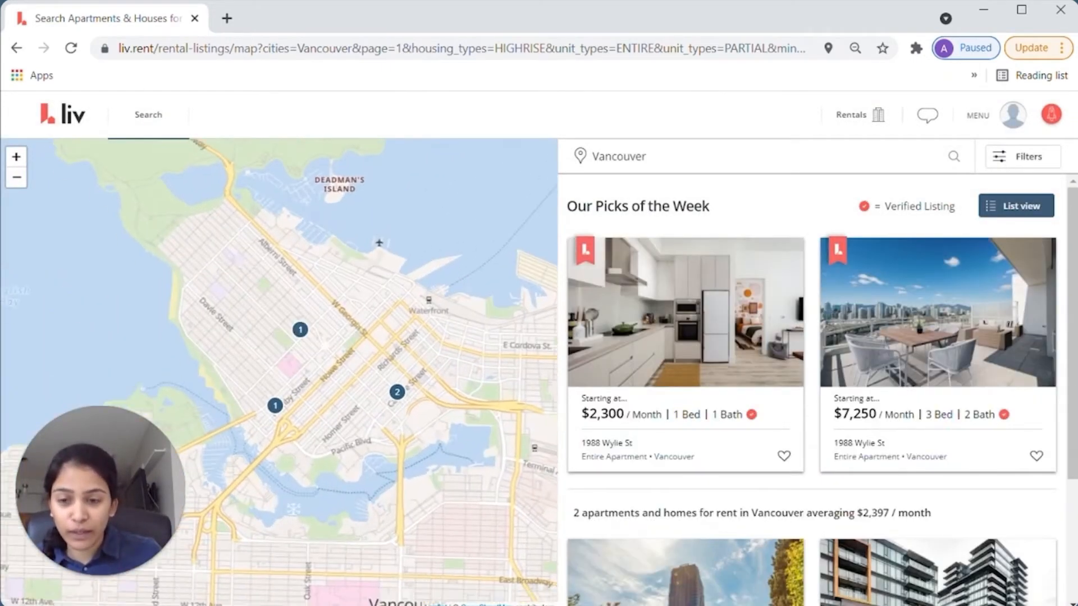
pyautogui.click(275, 405)
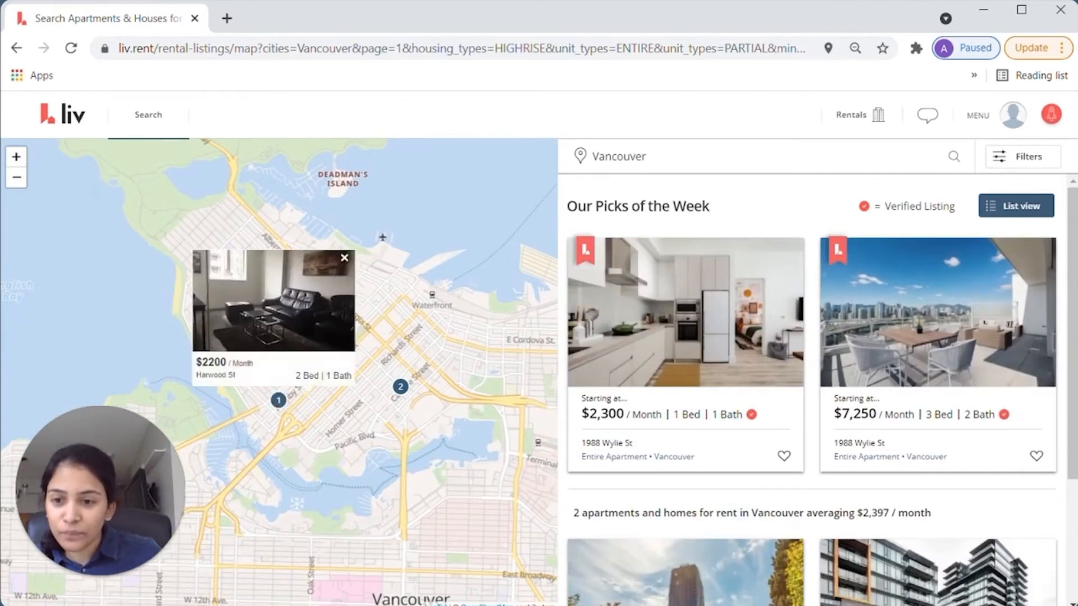
pyautogui.click(303, 381)
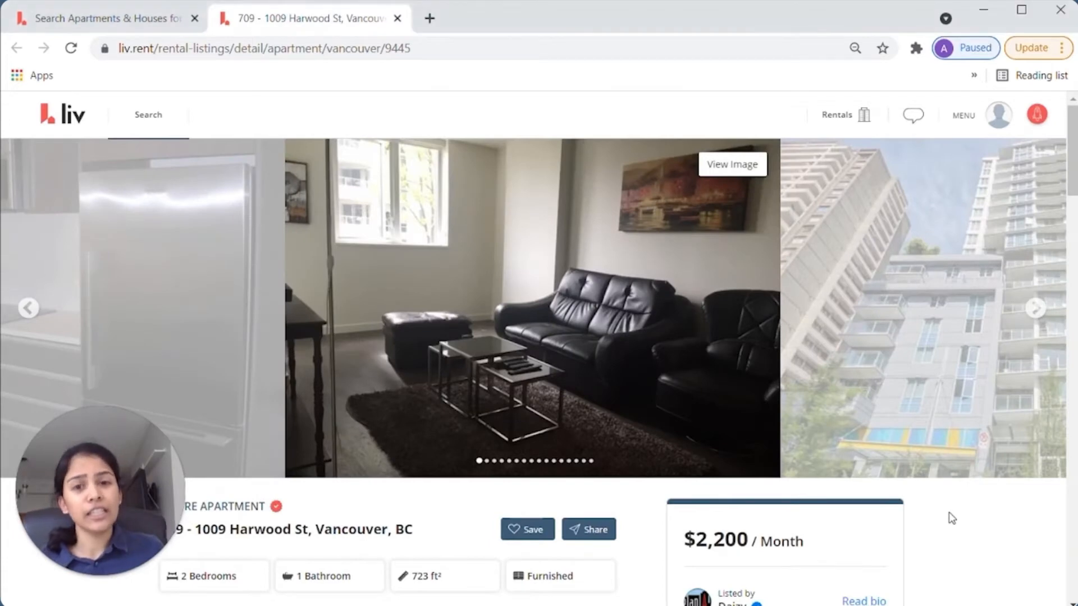
pyautogui.scroll(-10, 931, 477)
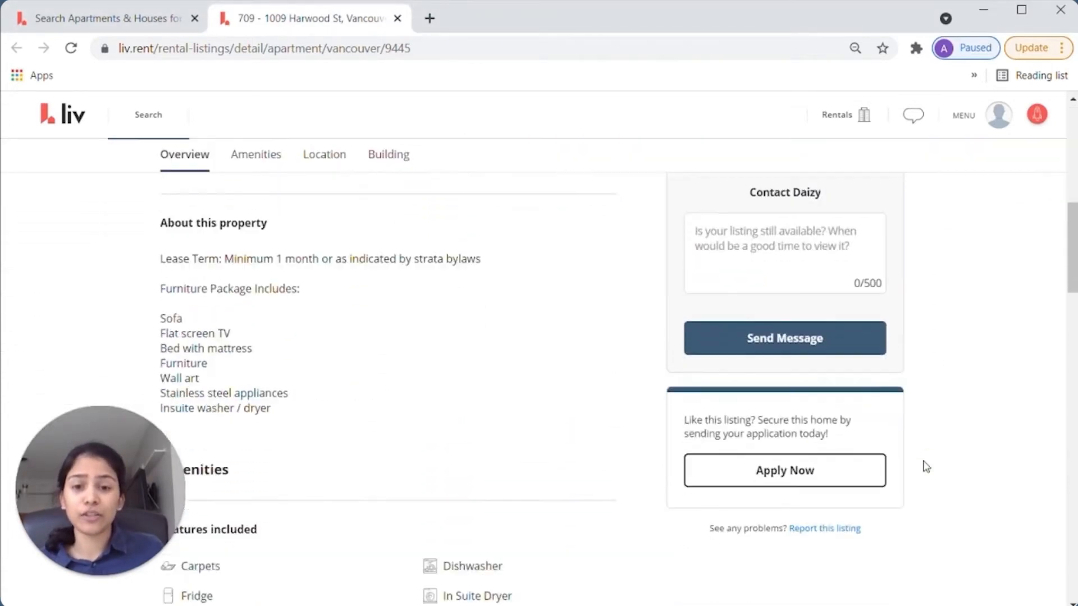
pyautogui.scroll(-15, 926, 465)
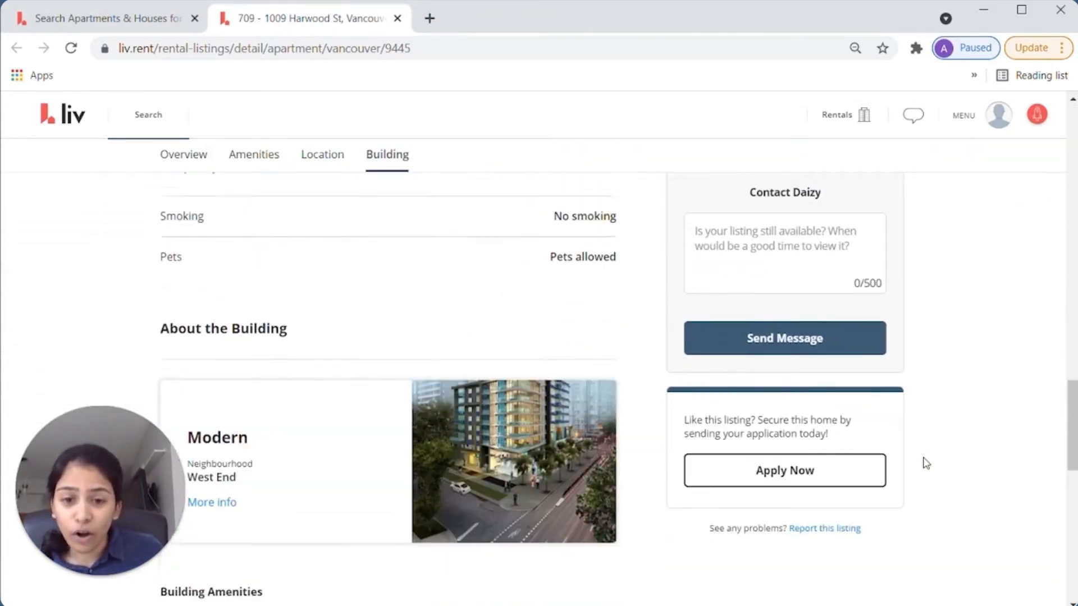
pyautogui.scroll(20, 927, 463)
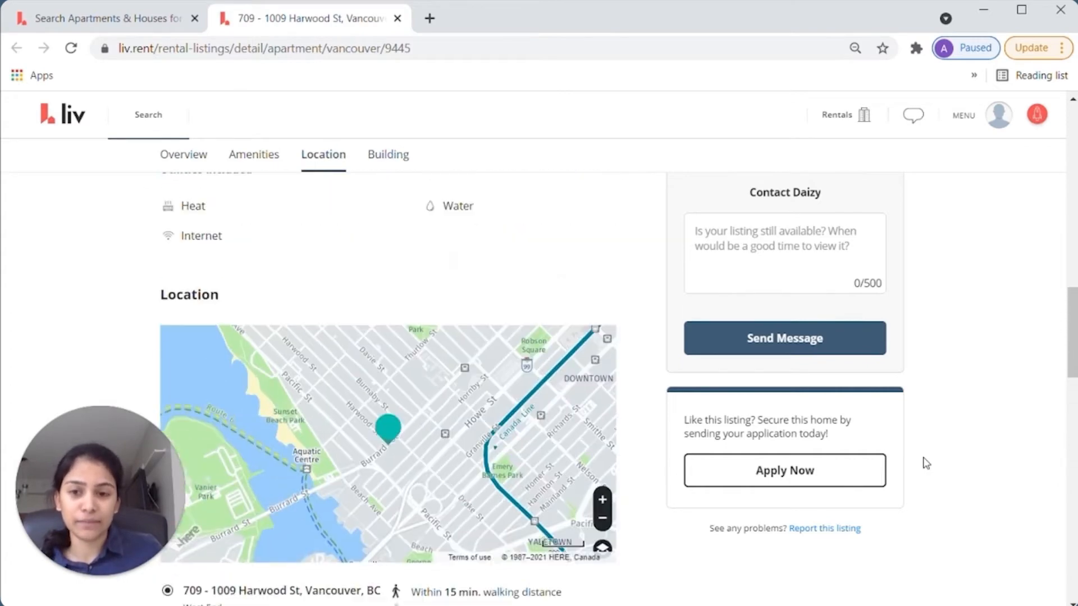
pyautogui.scroll(5, 926, 464)
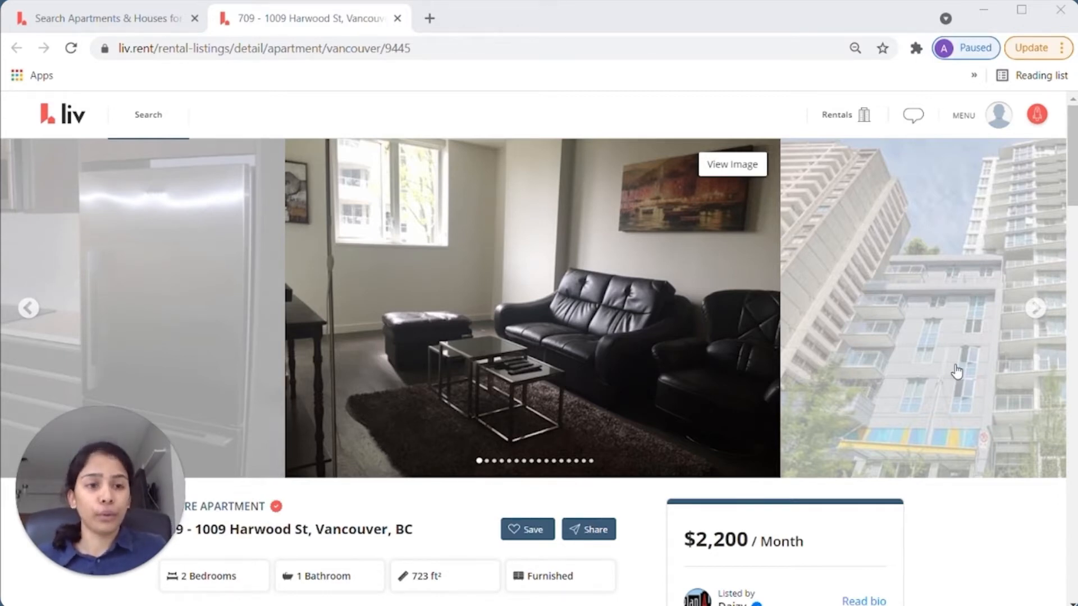
pyautogui.scroll(-5, 920, 503)
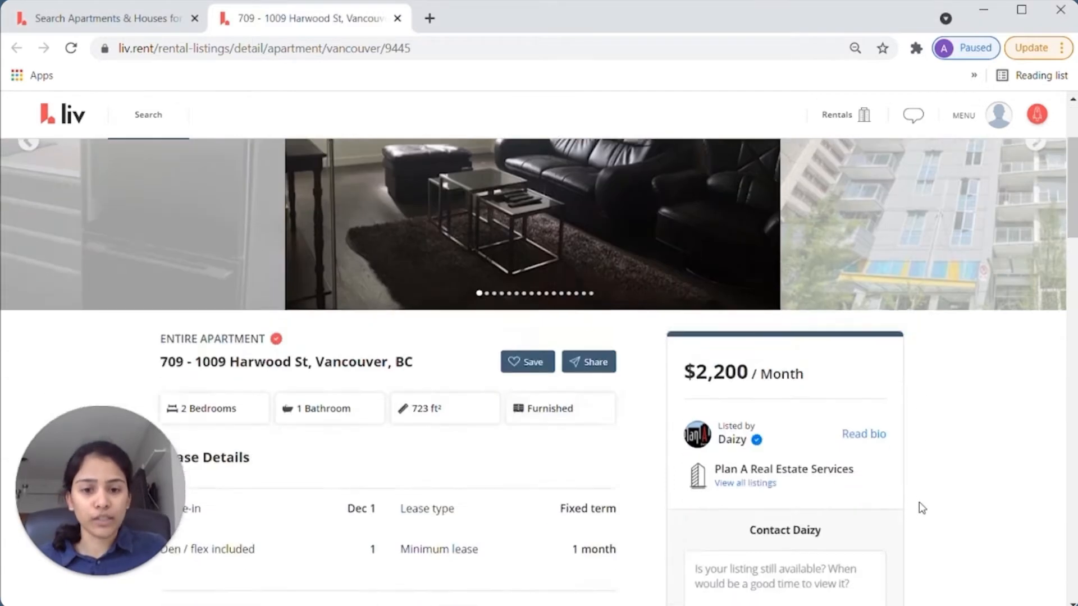
pyautogui.scroll(1, 920, 503)
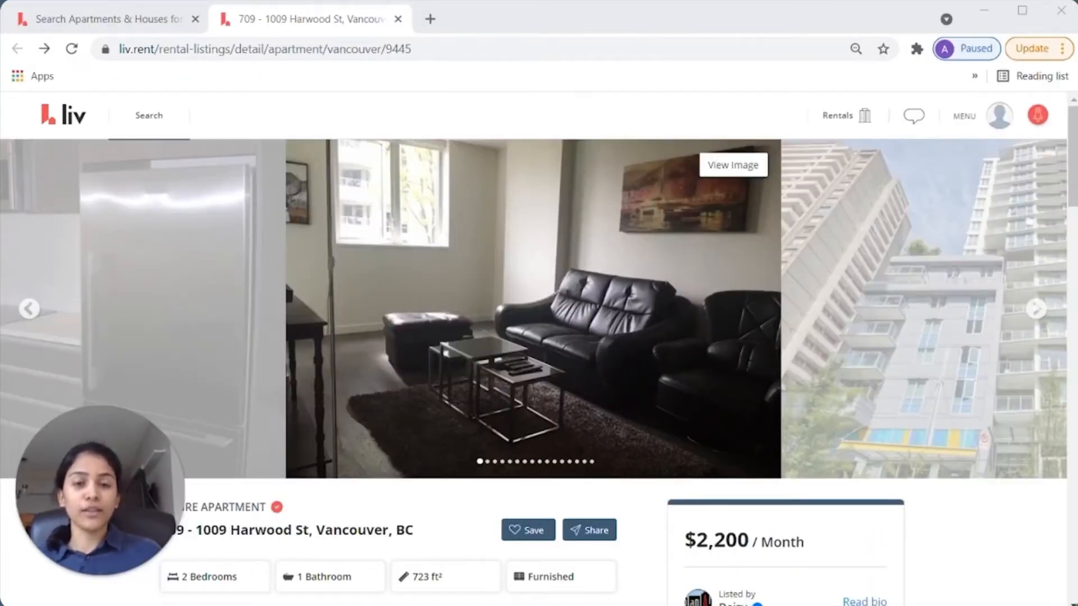
# - Go to the PROFILE page from the avatar menu at top right
pyautogui.click(990, 125)
pyautogui.click(989, 156)
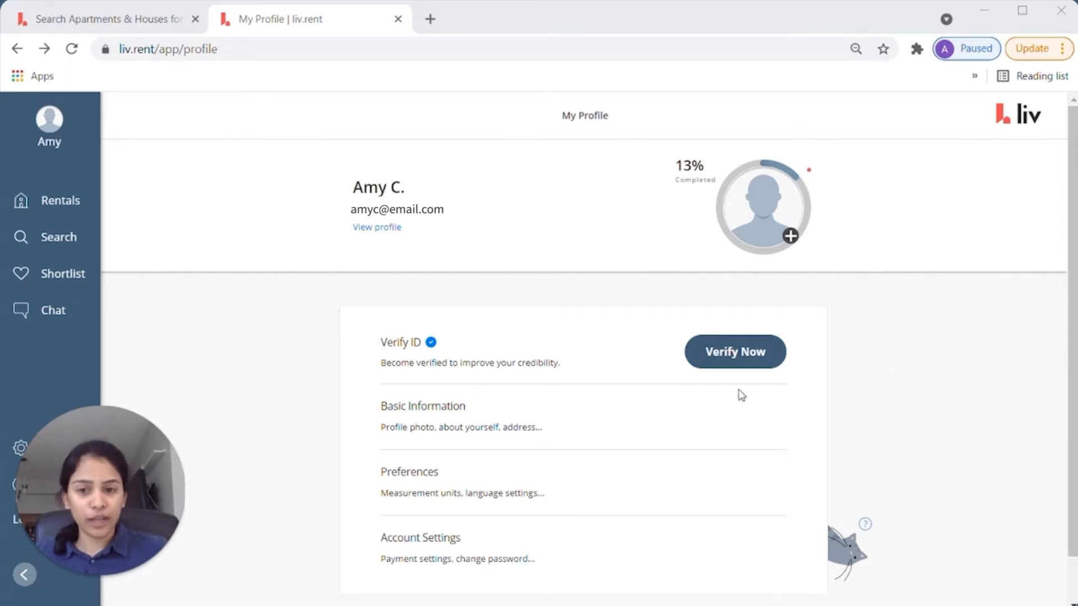
# - Edit Basic Information and set the birthday to April 2, 1992
pyautogui.click(447, 413)
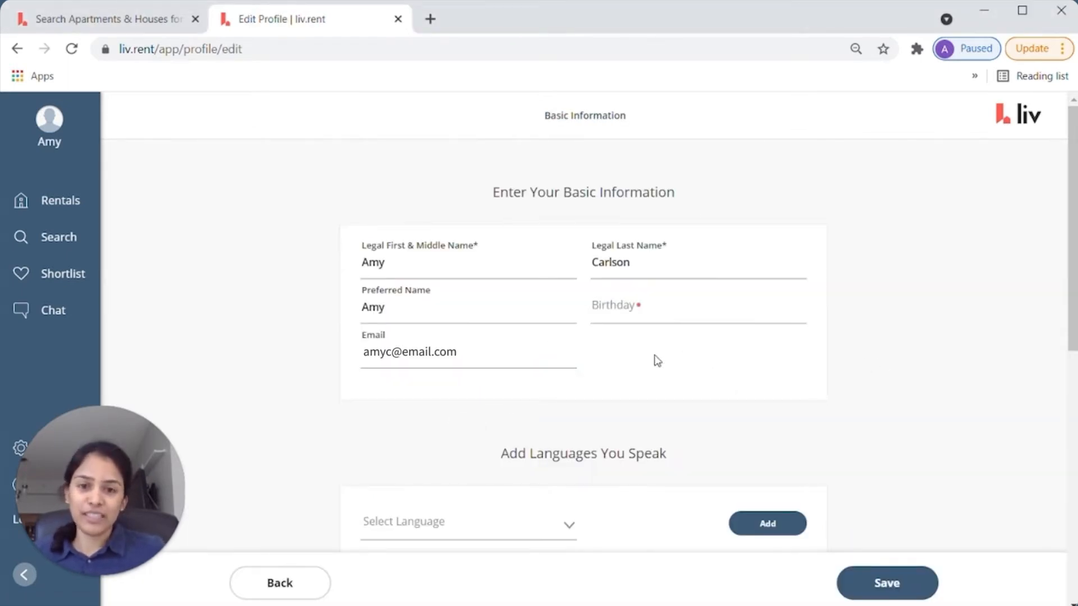
pyautogui.click(662, 298)
pyautogui.click(658, 352)
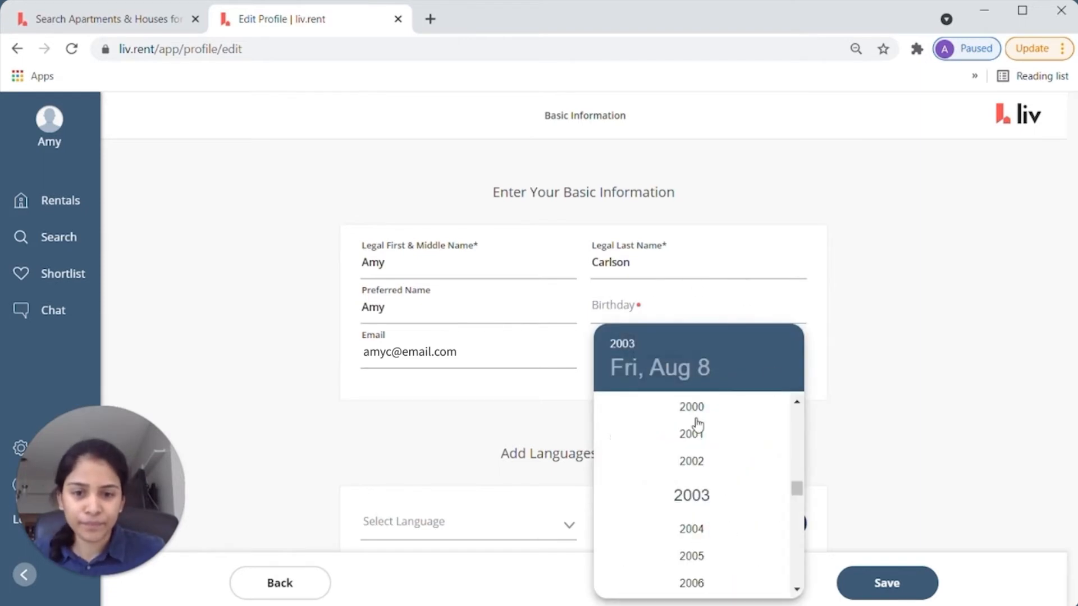
pyautogui.scroll(5, 695, 443)
pyautogui.click(691, 444)
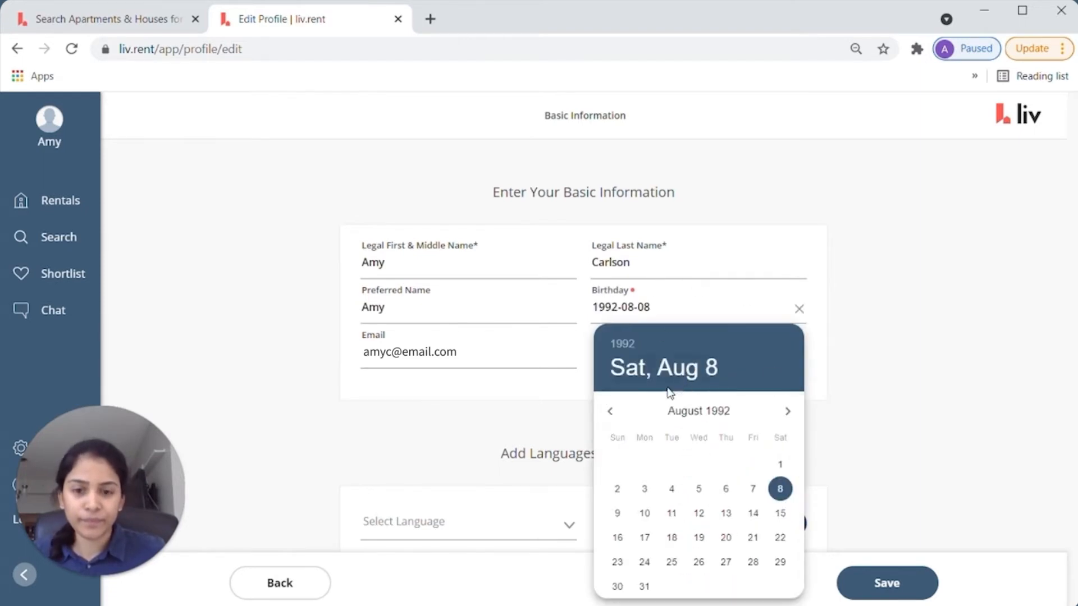
pyautogui.click(609, 411)
pyautogui.click(610, 411)
pyautogui.click(610, 410)
pyautogui.click(610, 411)
pyautogui.click(736, 466)
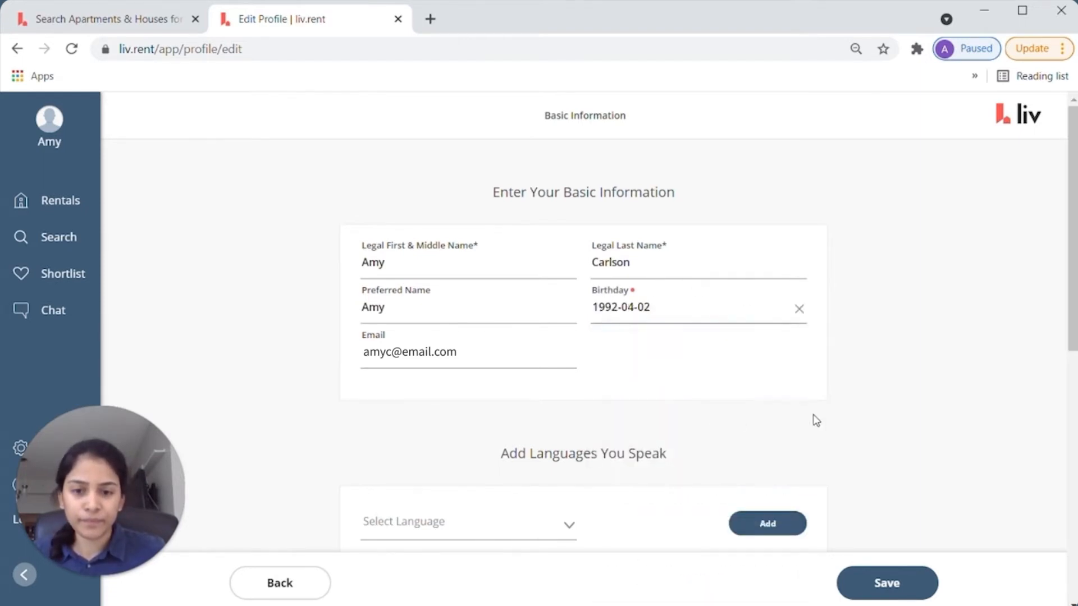
pyautogui.scroll(-5, 814, 419)
pyautogui.scroll(1, 567, 284)
# - Add English as a spoken language, and autofill the saved Canadian address with a unit number
pyautogui.click(569, 270)
pyautogui.click(481, 306)
pyautogui.click(767, 269)
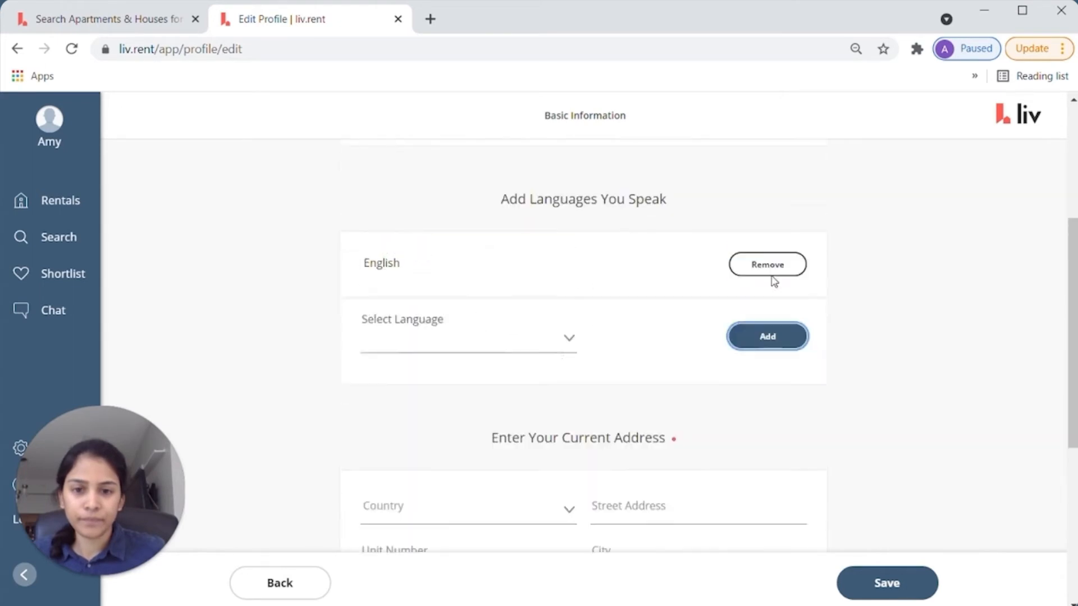
pyautogui.scroll(-5, 979, 414)
pyautogui.click(517, 269)
pyautogui.write('can')
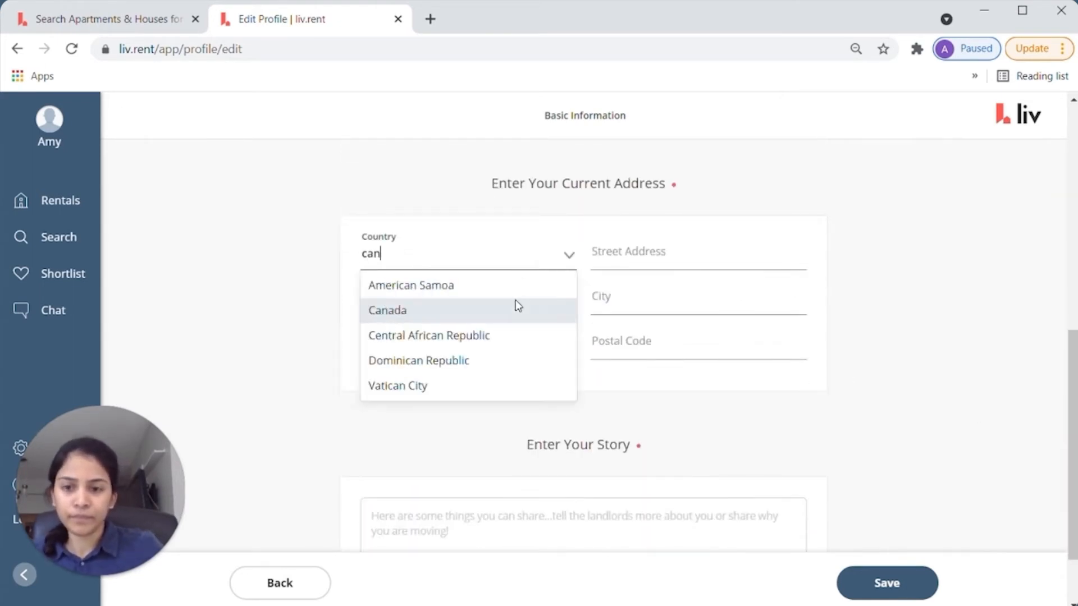
pyautogui.click(516, 303)
pyautogui.click(595, 252)
pyautogui.press('Down')
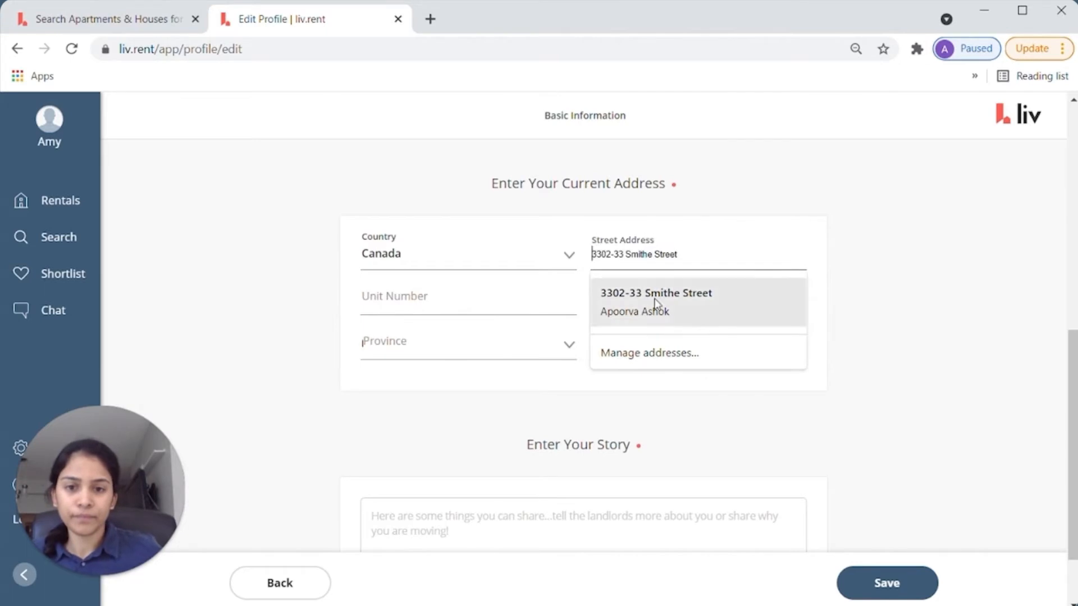
pyautogui.press('Return')
pyautogui.click(393, 297)
pyautogui.write('3302')
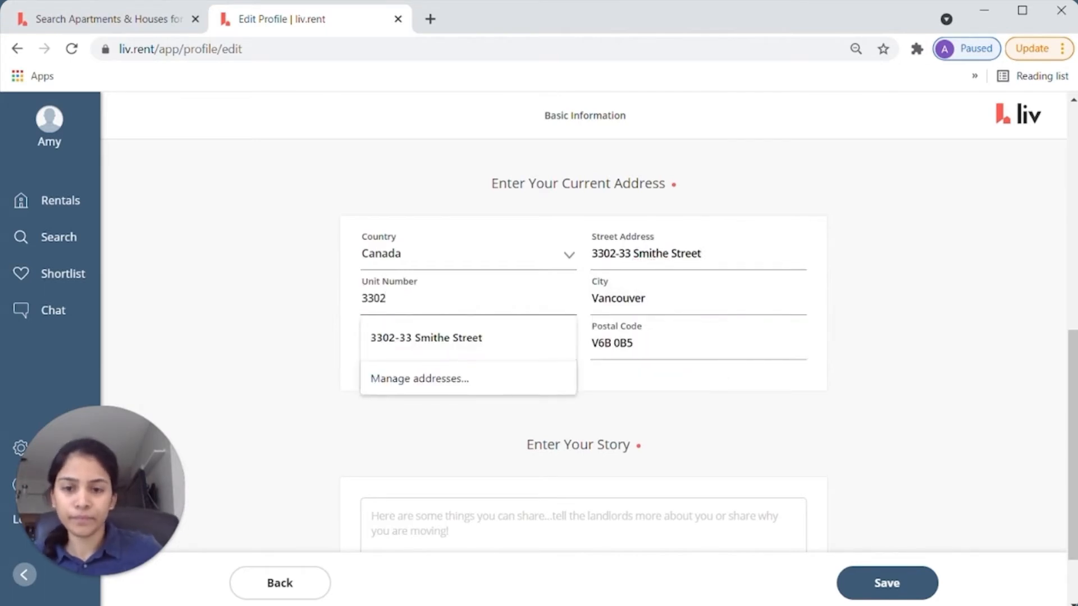
pyautogui.press('Tab')
# - Write the story 'Looking for a pet-friendly place close to work! :)' and save the basic information
pyautogui.scroll(-1, 447, 453)
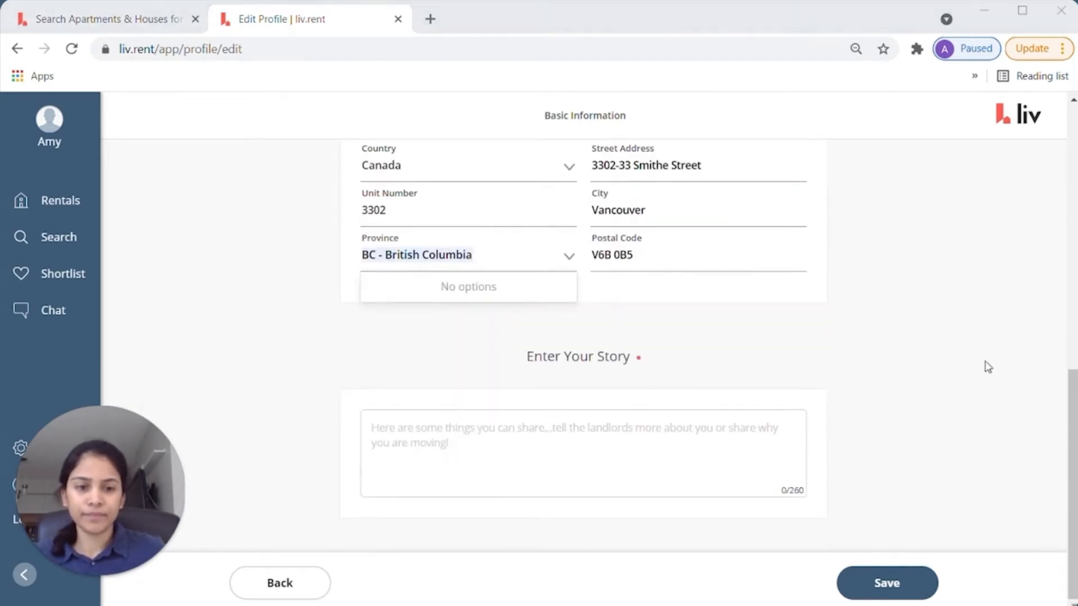
pyautogui.click(561, 454)
pyautogui.write('Looking for ')
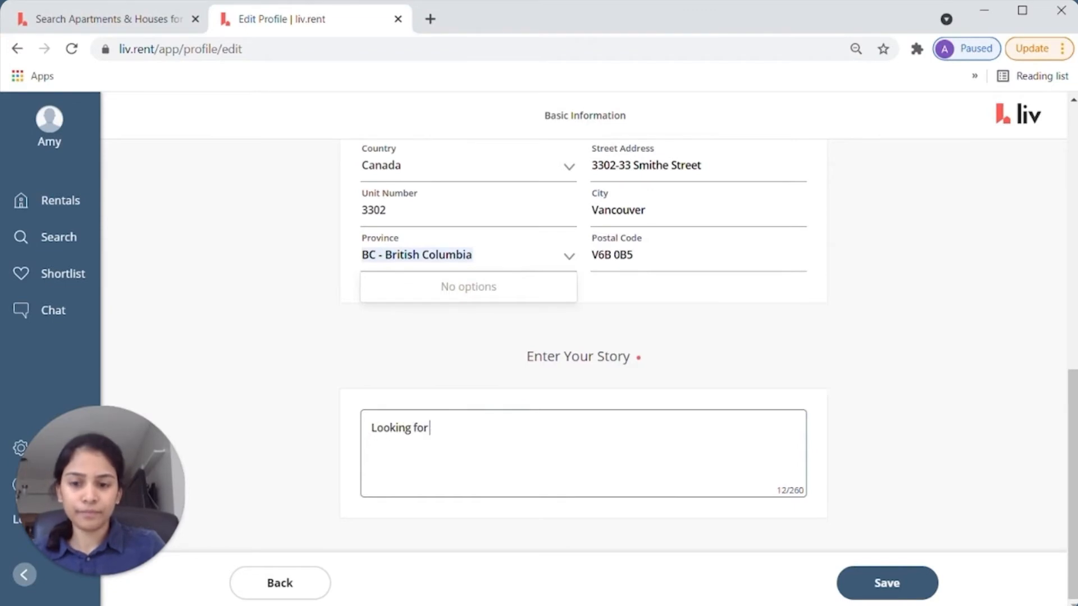
pyautogui.write('a pet-friendly place close to work! :)')
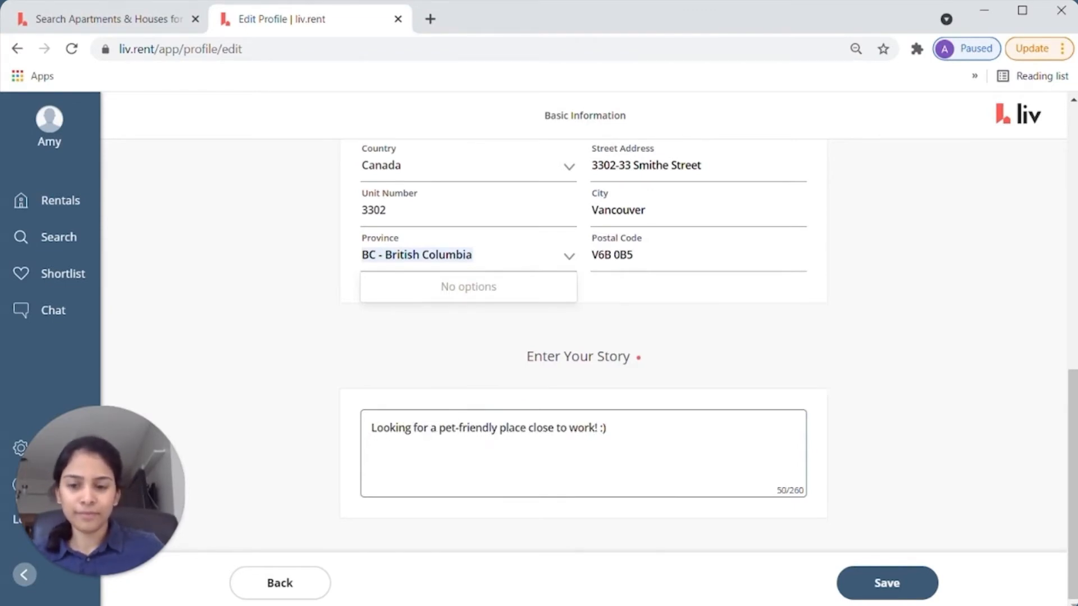
pyautogui.click(871, 498)
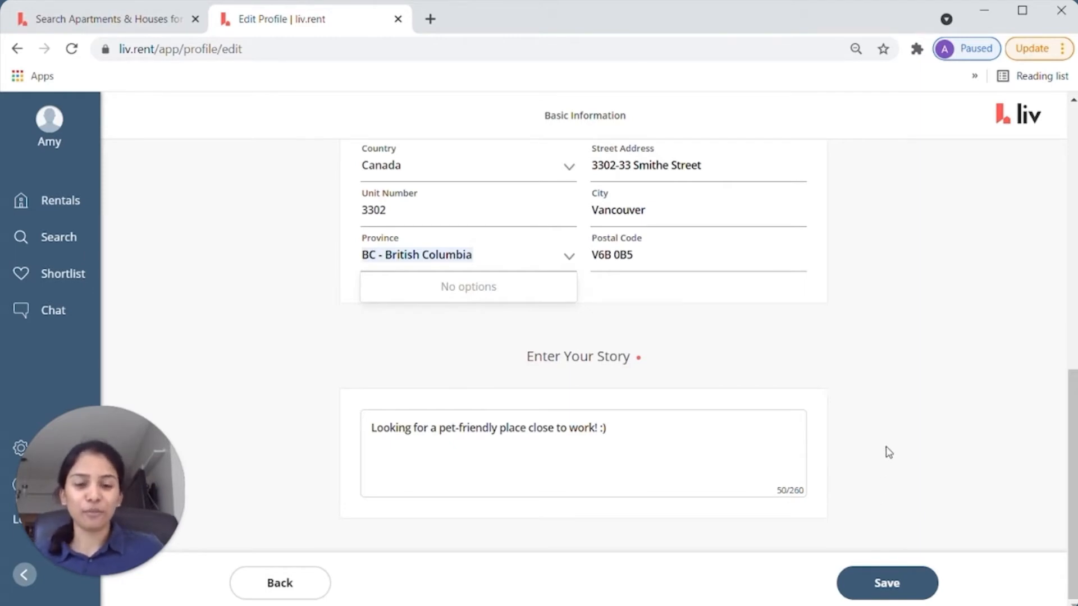
pyautogui.click(883, 585)
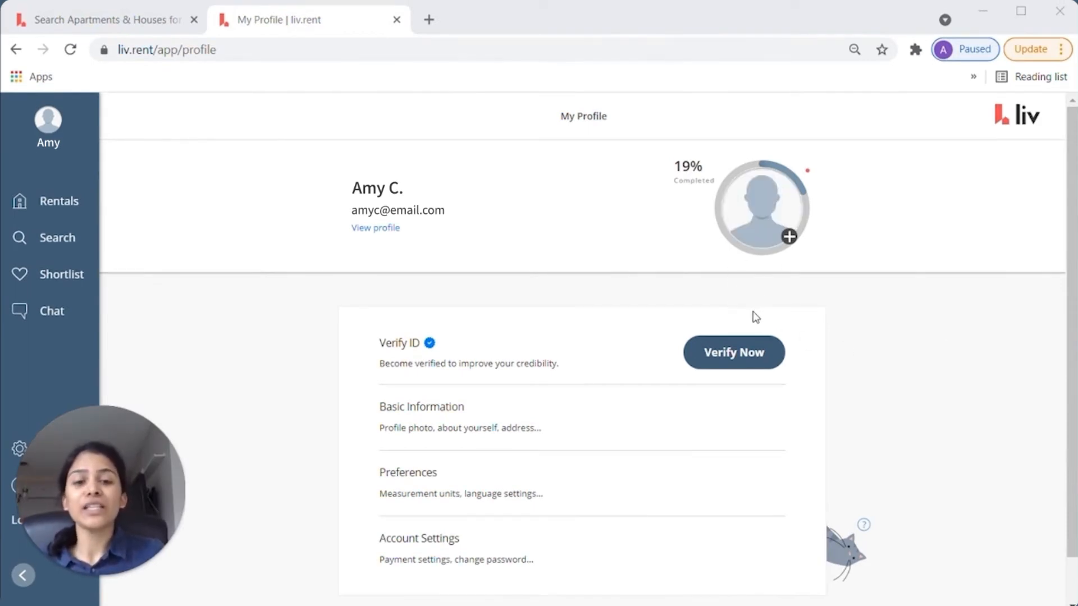
# - Begin ID verification choosing Driver's Licence and uploading the photo ID file
pyautogui.click(723, 354)
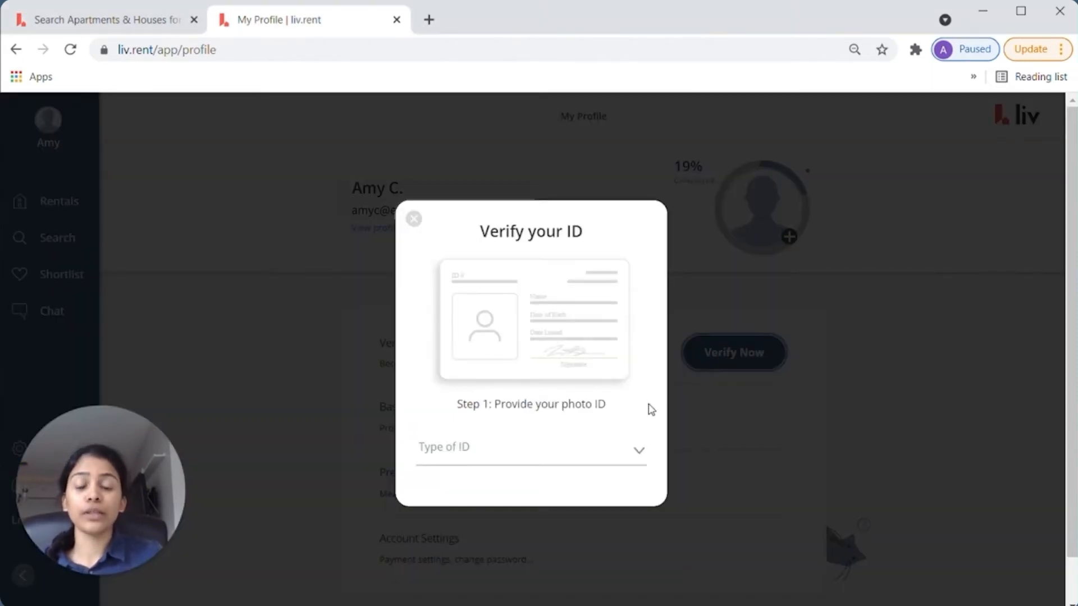
pyautogui.click(585, 460)
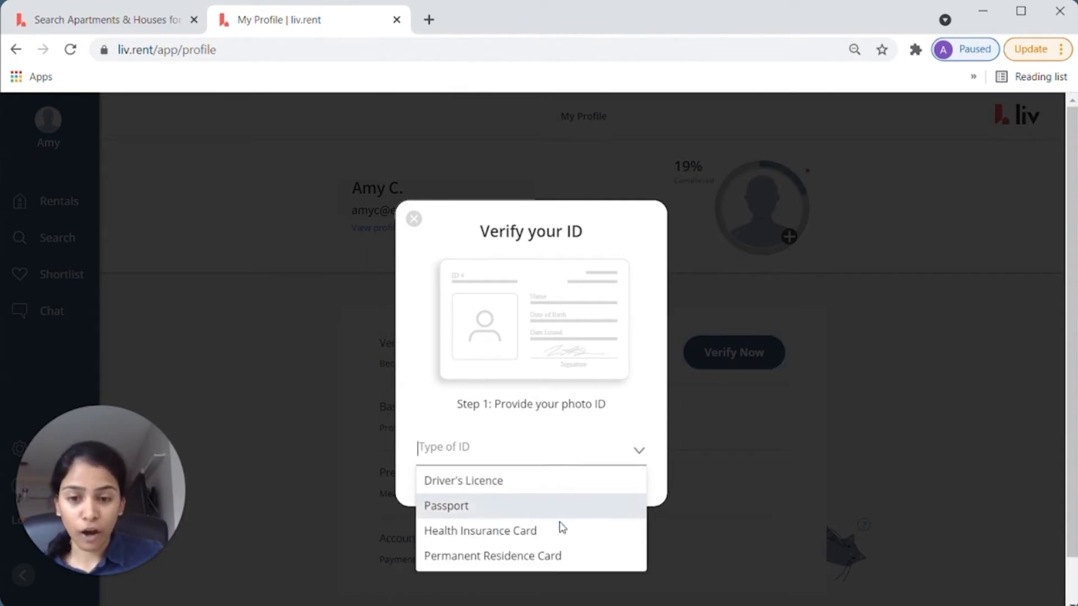
pyautogui.click(539, 480)
pyautogui.click(614, 477)
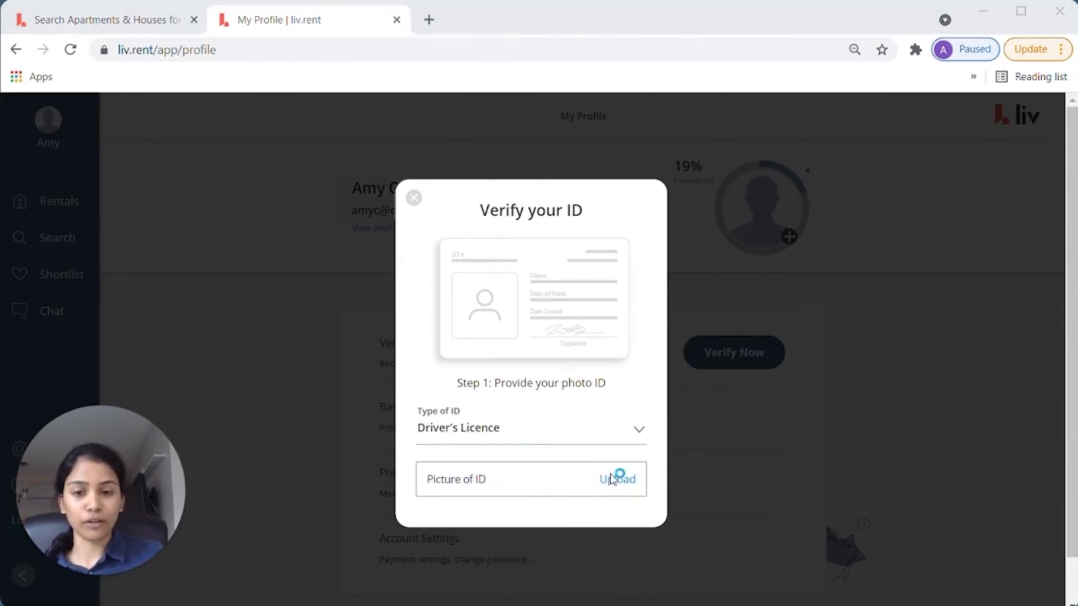
pyautogui.doubleClick(252, 249)
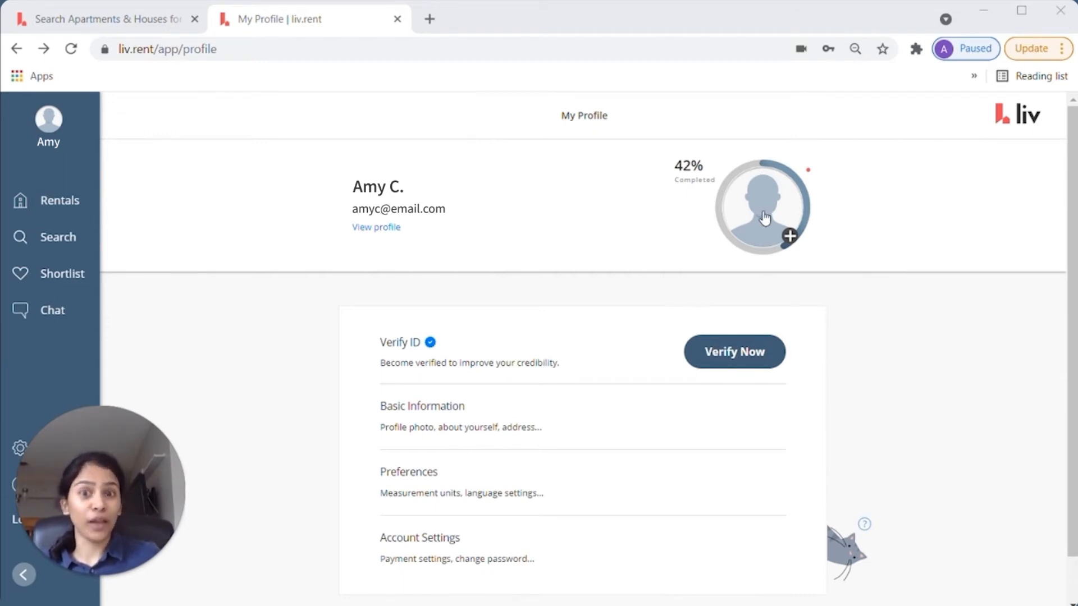
# - Upload the avatar image file as the profile photo
pyautogui.click(789, 235)
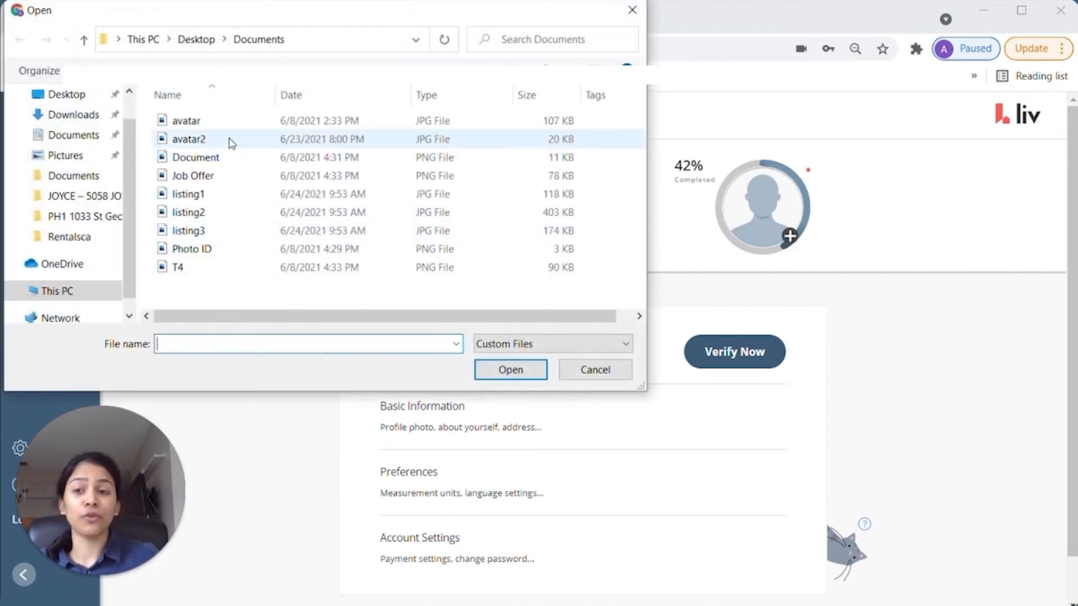
pyautogui.click(217, 124)
pyautogui.click(507, 368)
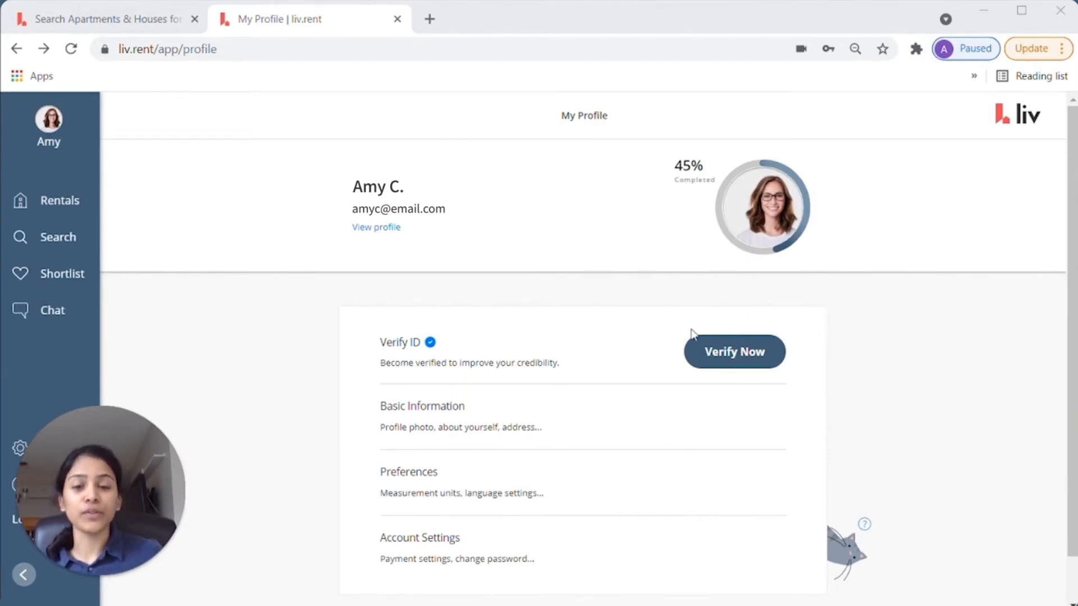
# - Submit ID verification as a Driver's Licence with the Photo ID image attached
pyautogui.click(725, 358)
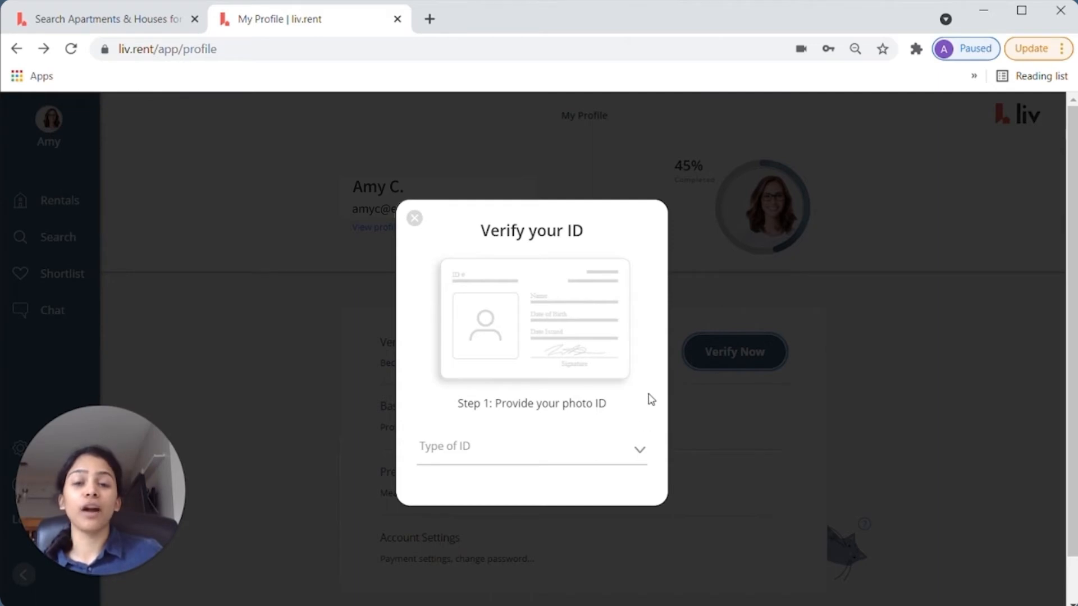
pyautogui.click(582, 447)
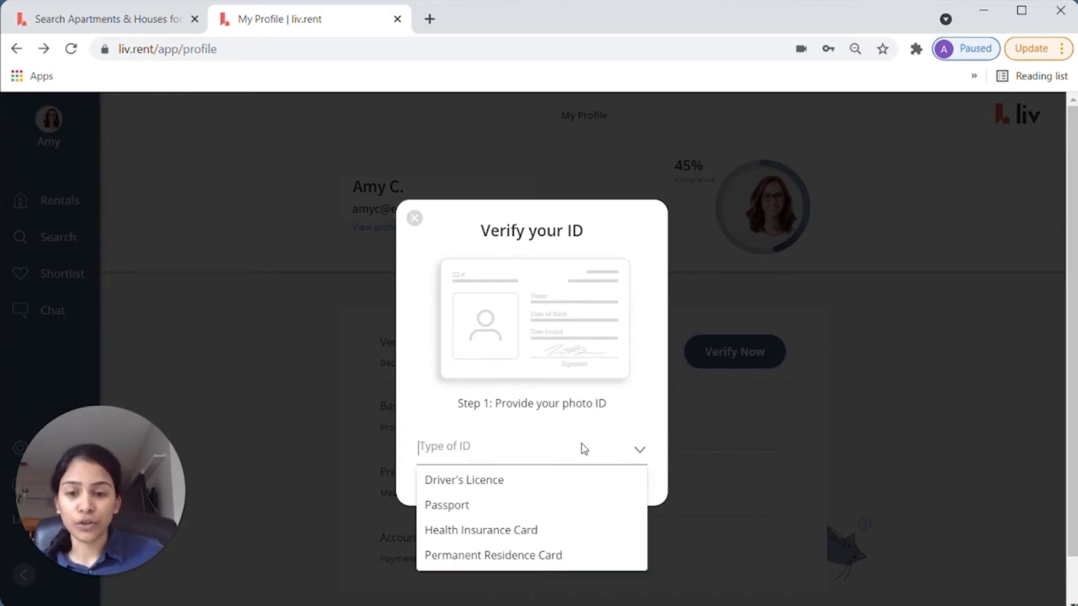
pyautogui.click(549, 484)
pyautogui.click(605, 480)
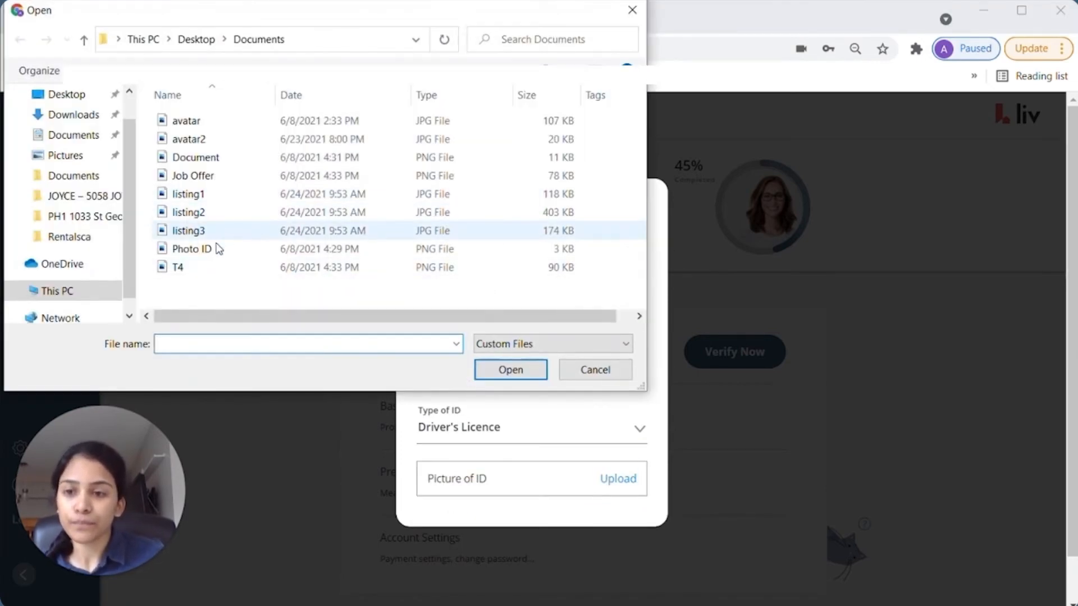
pyautogui.click(217, 249)
pyautogui.click(510, 369)
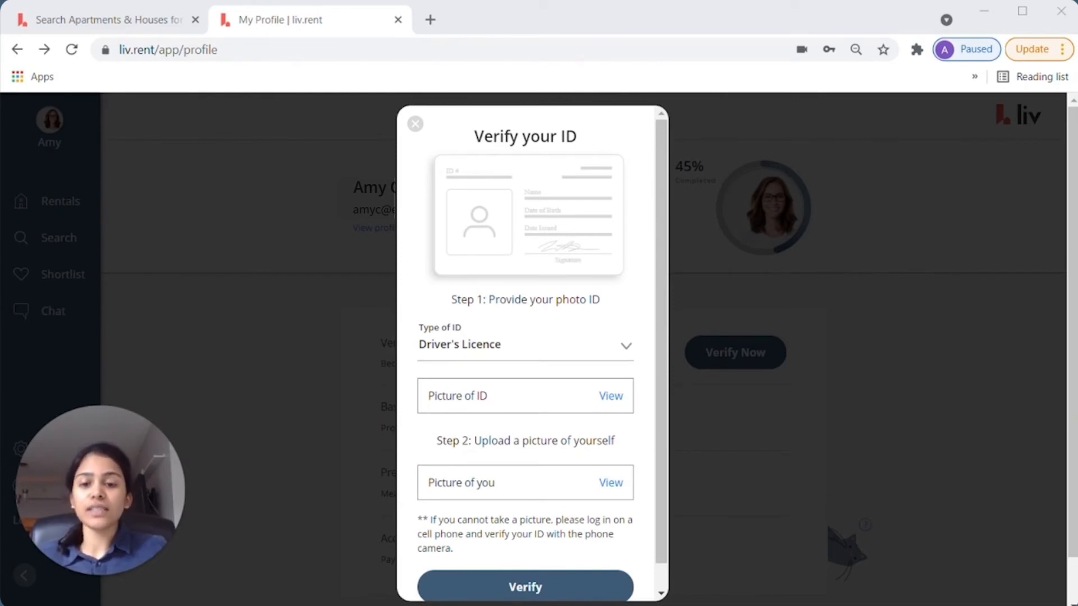
pyautogui.click(568, 594)
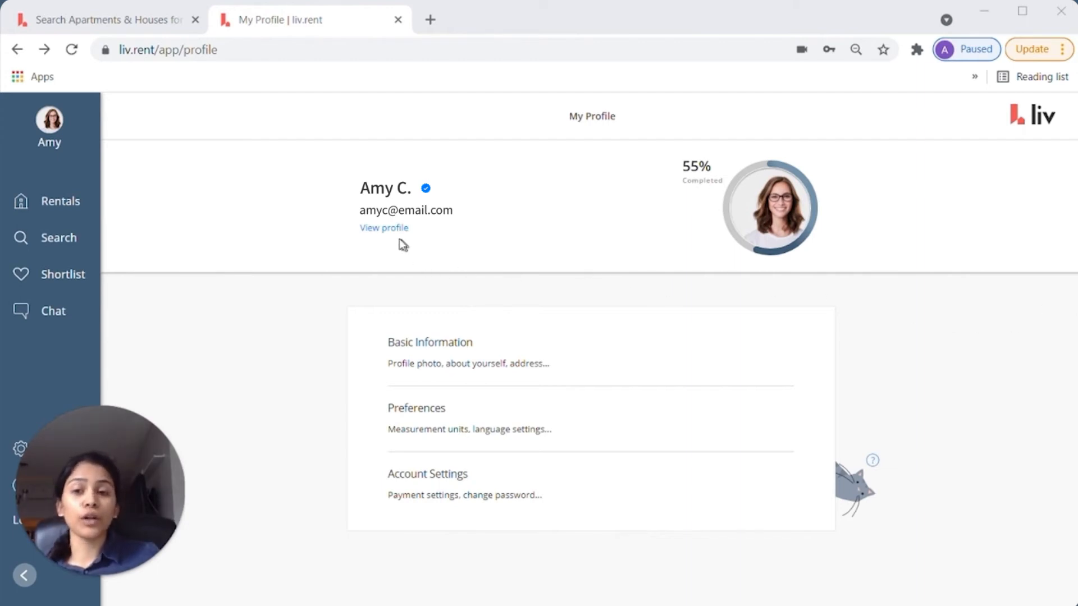
# - Open View profile and switch to the Liv Score tab
pyautogui.click(372, 228)
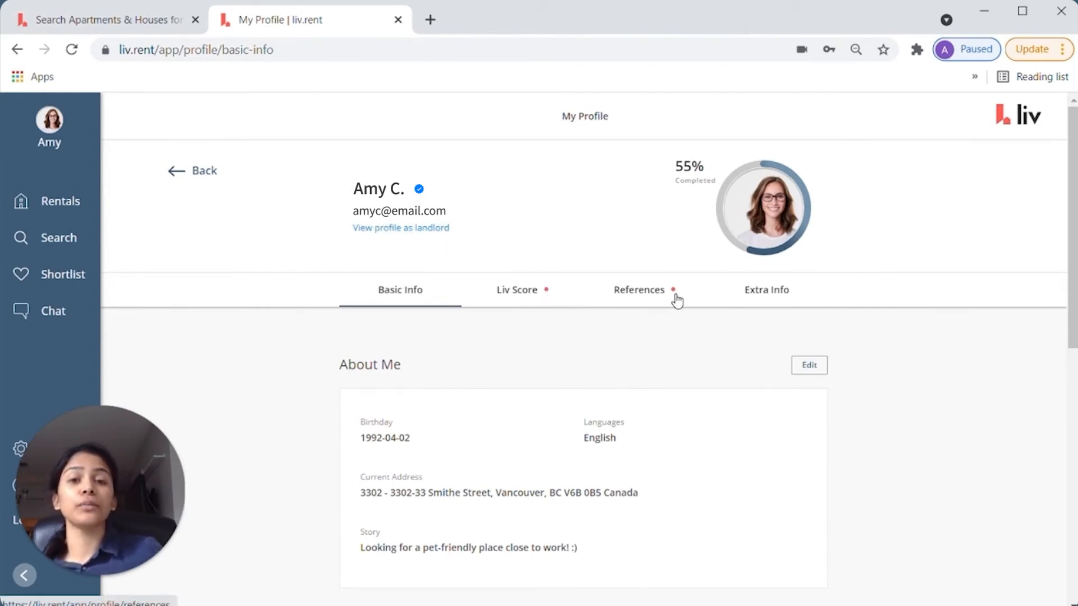
pyautogui.click(519, 290)
# - Scroll through the Liv Score section and move to the References tab
pyautogui.scroll(-4, 629, 365)
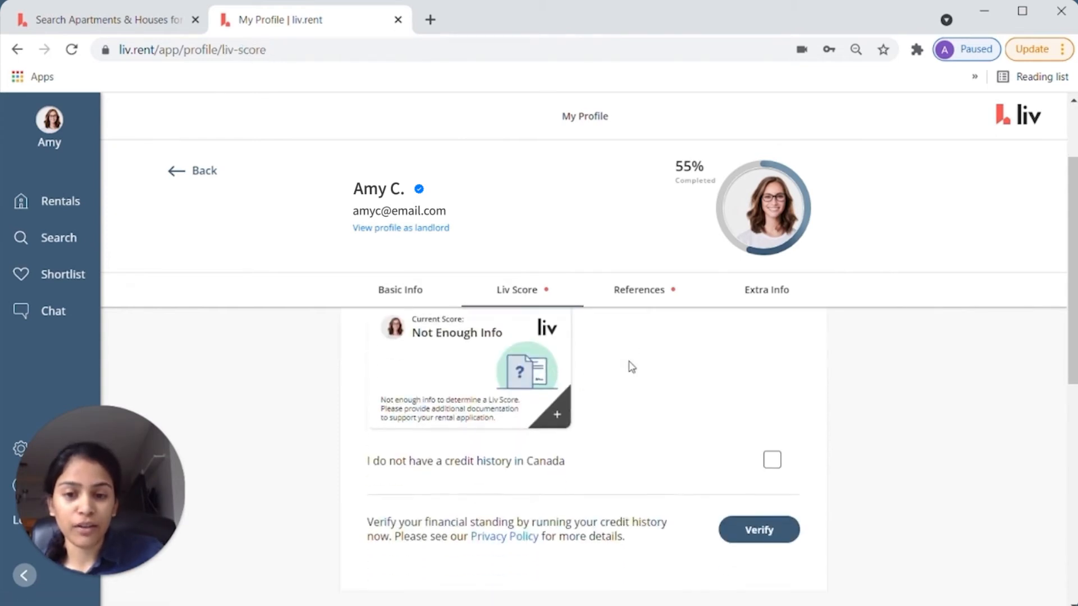
pyautogui.click(635, 291)
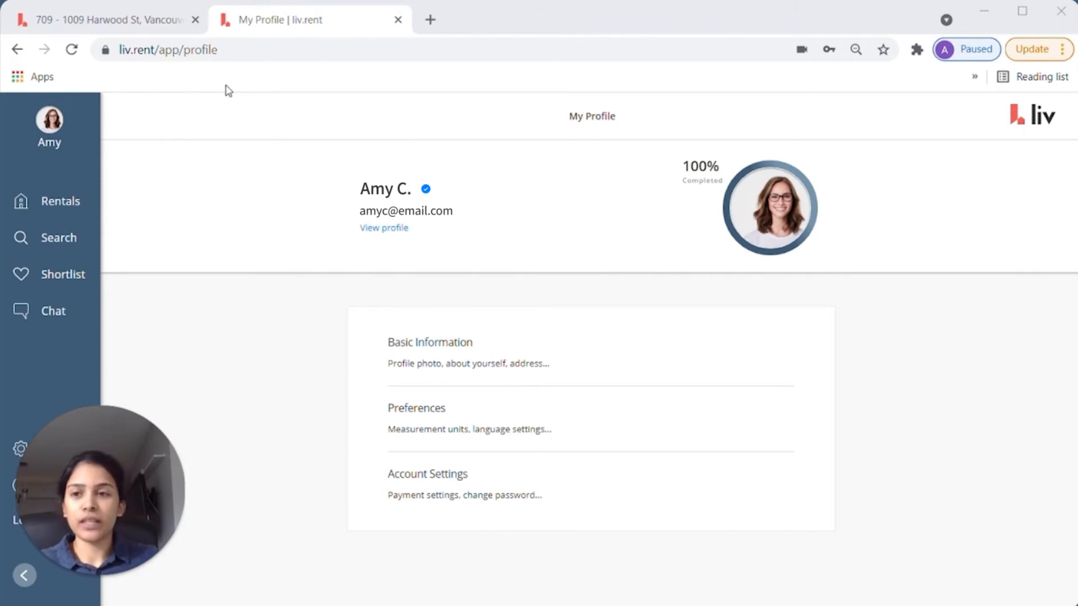
pyautogui.click(131, 27)
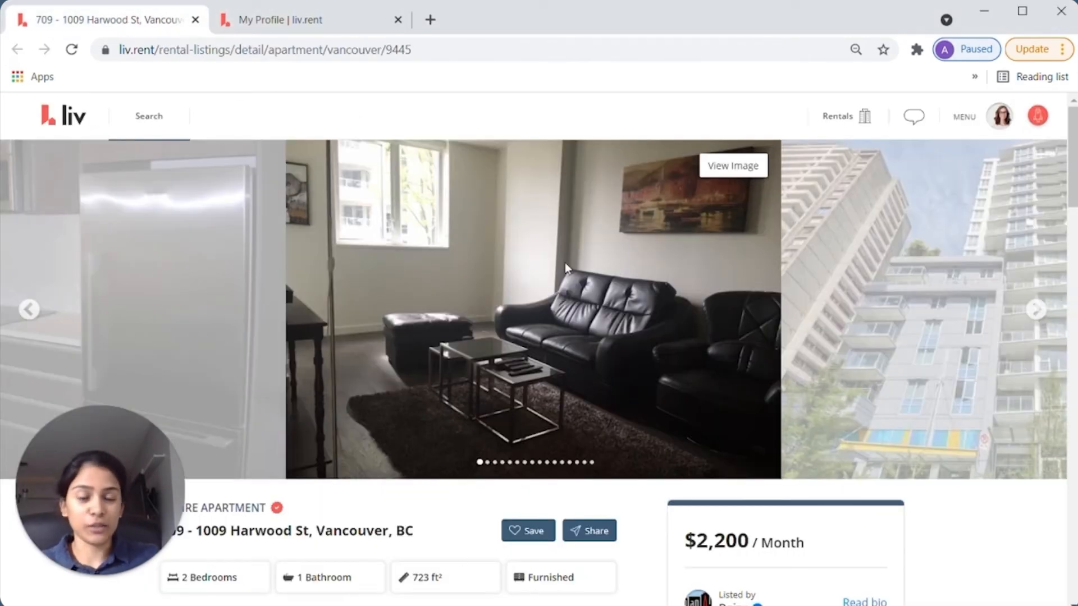
pyautogui.scroll(-8, 687, 332)
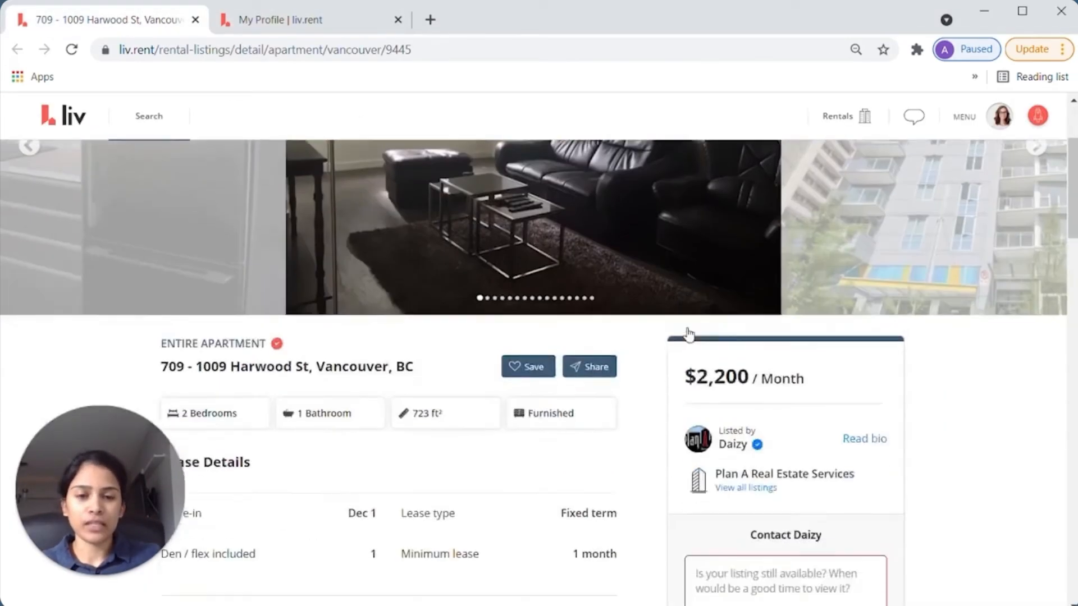
pyautogui.click(690, 334)
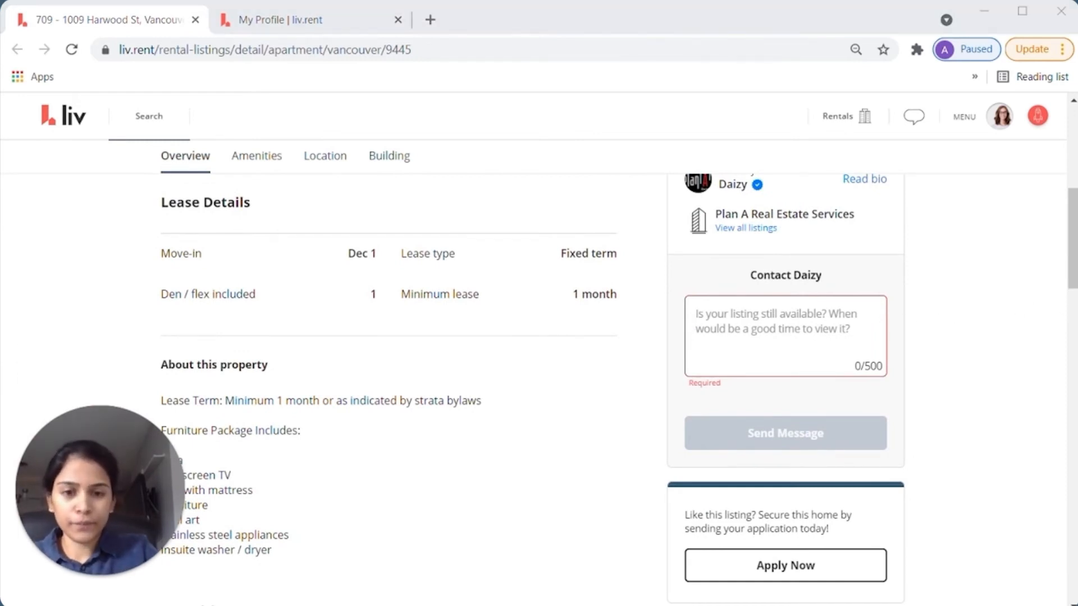
# - Send the landlord 'Hi! Is this listing still available?' and dismiss the Message Sent! confirmation
pyautogui.click(696, 314)
pyautogui.write('Hi! I')
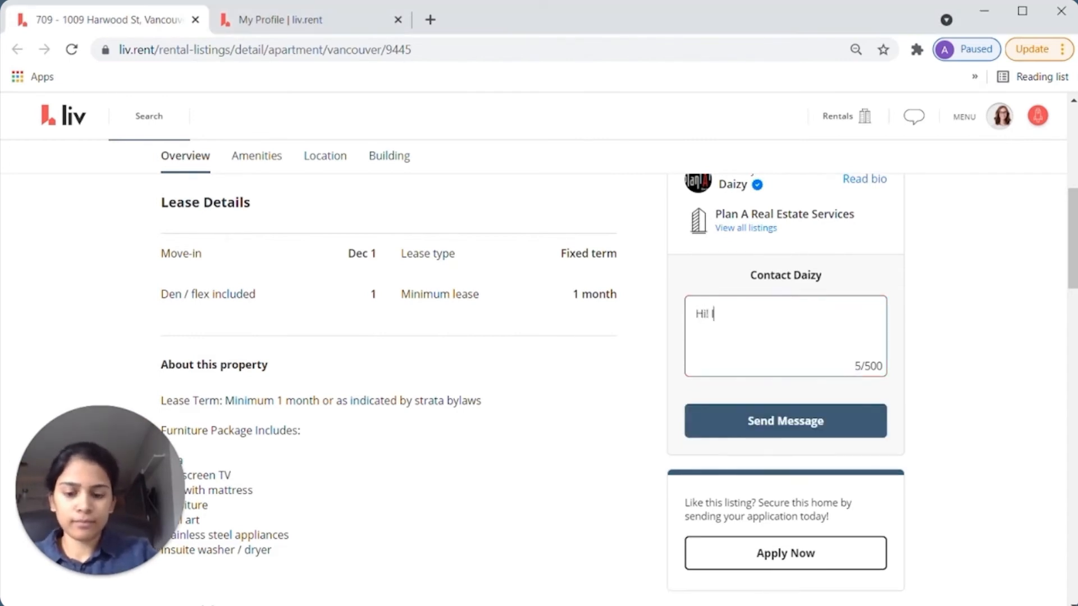
pyautogui.write('s this listing still ')
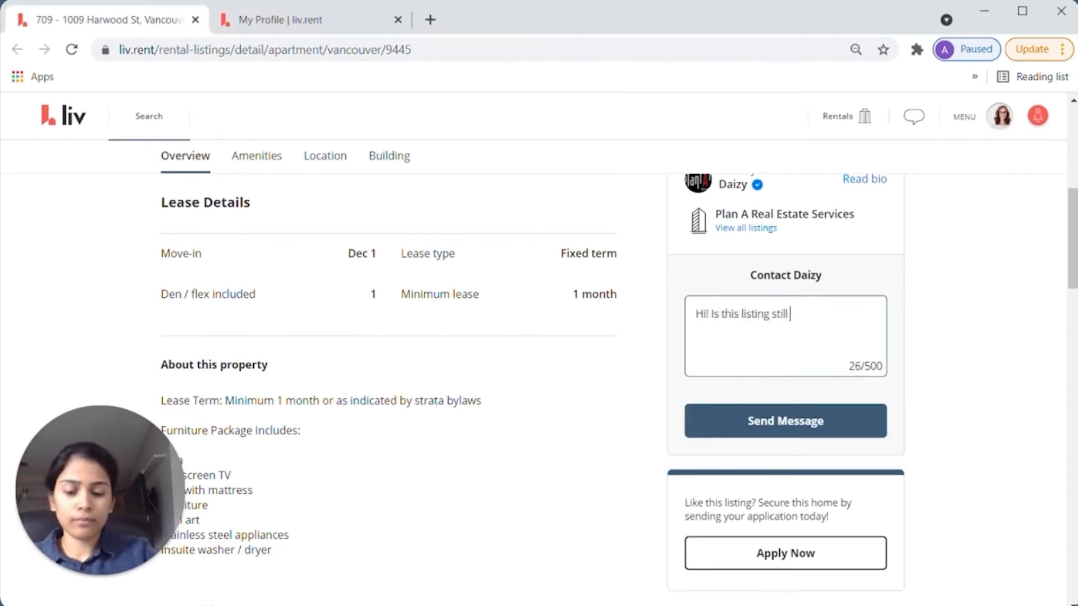
pyautogui.write('available?')
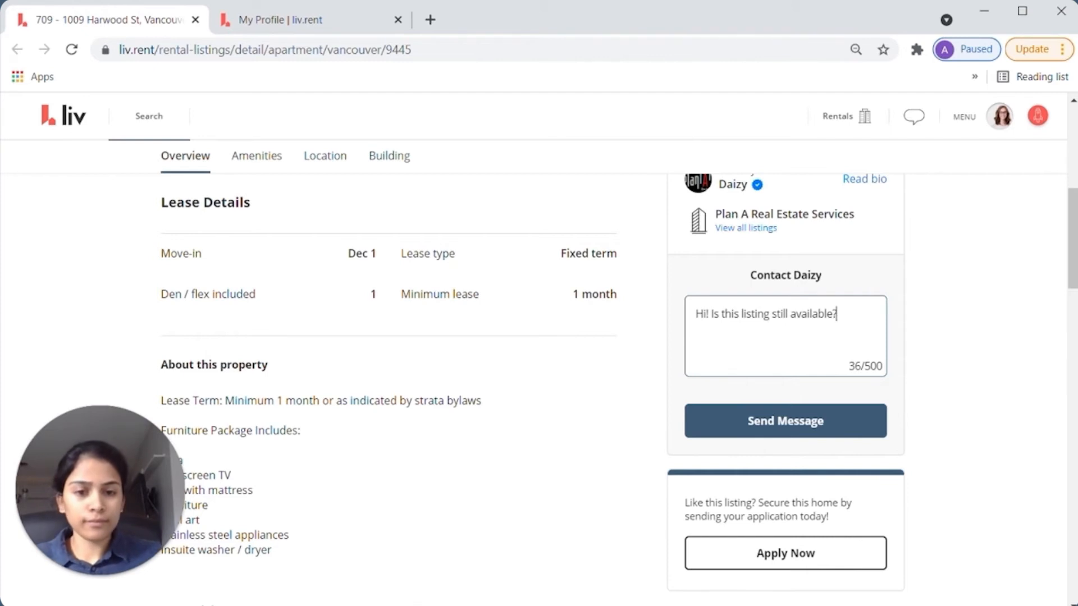
pyautogui.click(793, 421)
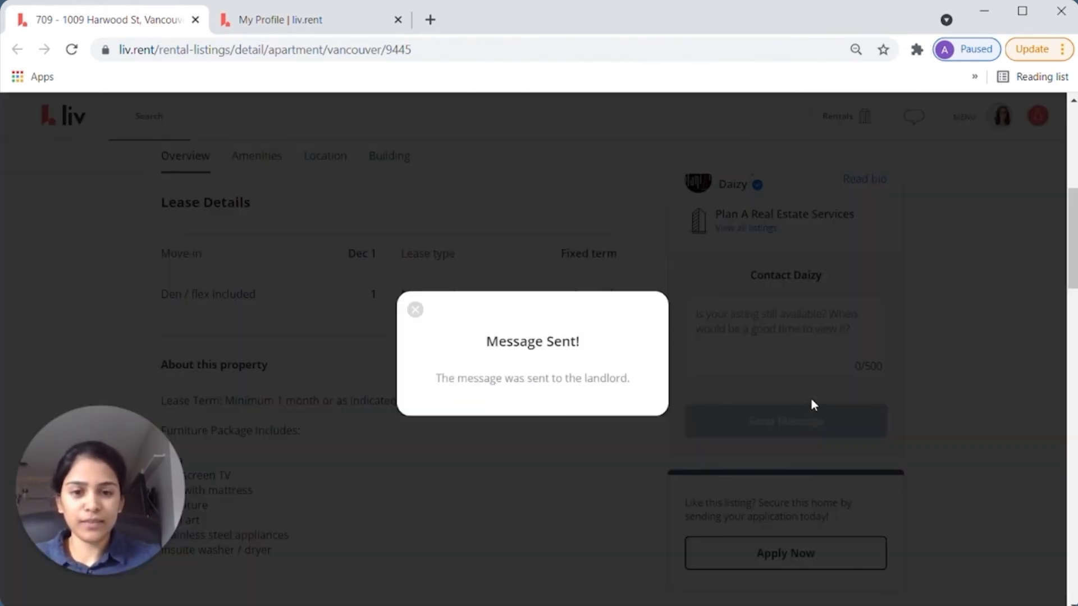
pyautogui.click(415, 310)
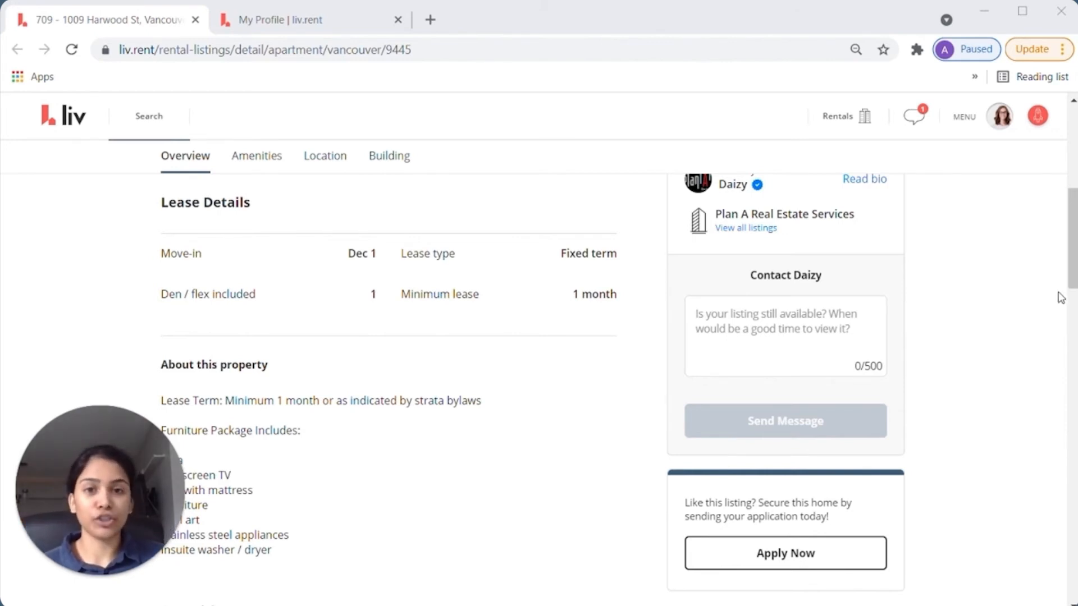
# - Open the Harwood St landlord's conversation from the chat list in the header messages
pyautogui.click(916, 120)
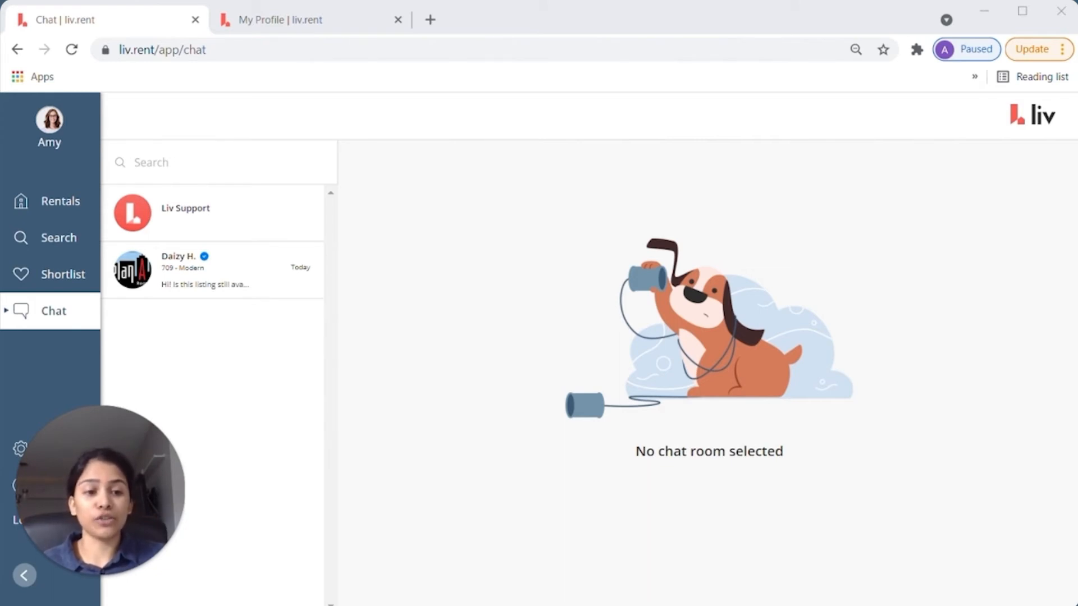
pyautogui.click(224, 271)
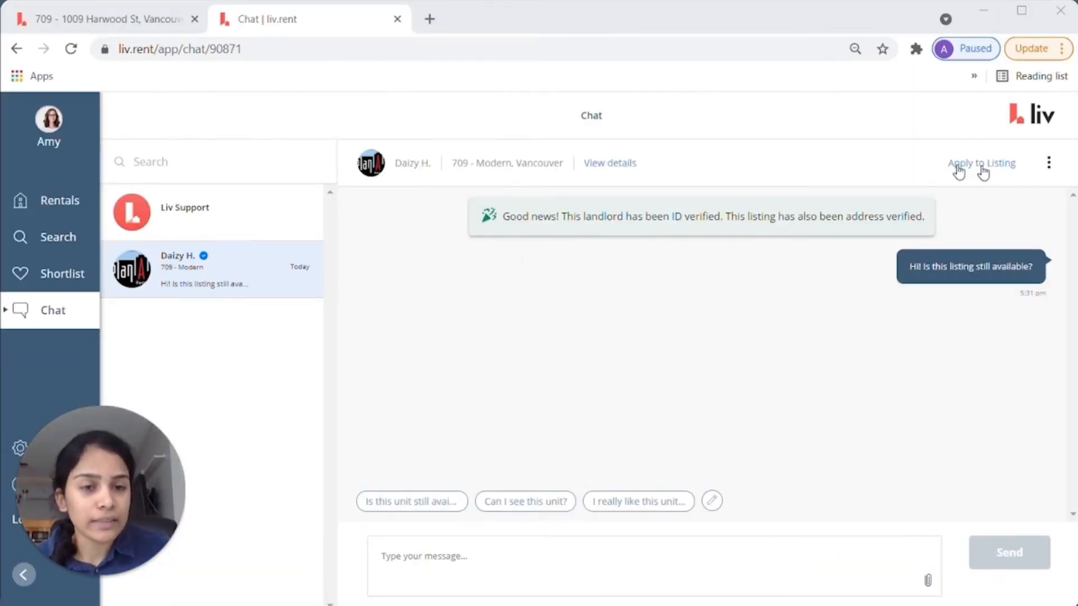
# - Start a tenancy application for the Harwood St apartment from the landlord conversation
pyautogui.click(151, 22)
pyautogui.scroll(-8, 845, 307)
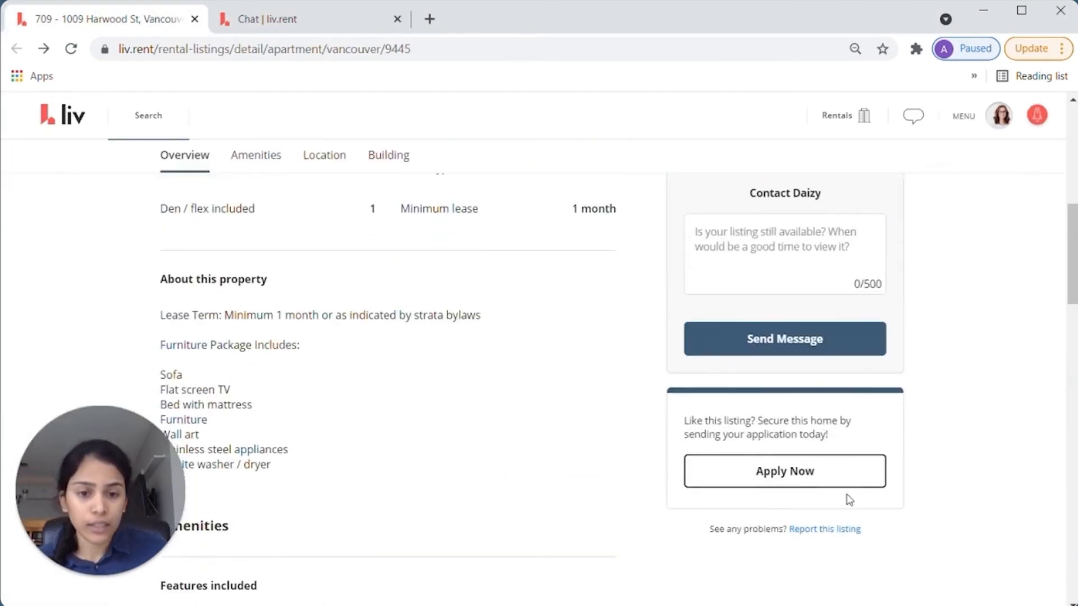
pyautogui.click(287, 22)
pyautogui.click(992, 167)
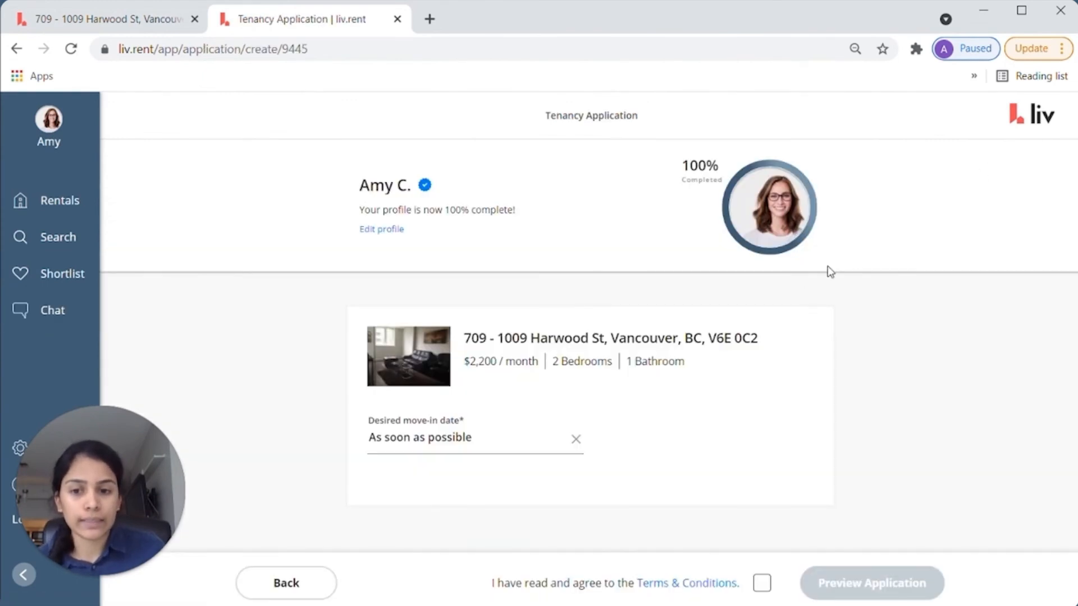
# - Set the move-in date to December 1, 2021, accept the Terms & Conditions and preview
pyautogui.click(488, 439)
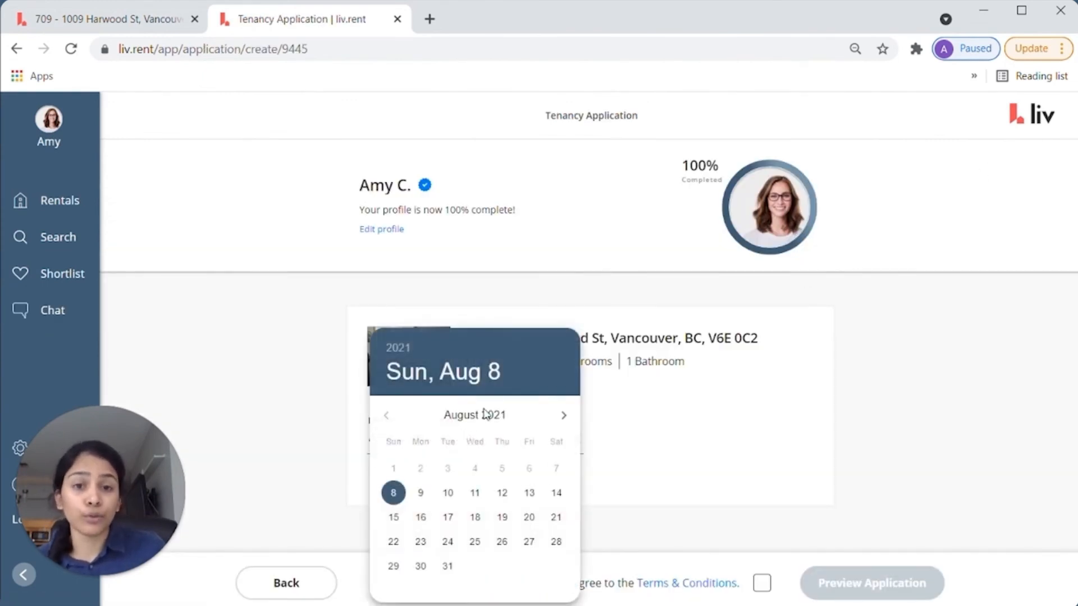
pyautogui.click(559, 414)
pyautogui.click(560, 414)
pyautogui.click(560, 414)
pyautogui.click(560, 414)
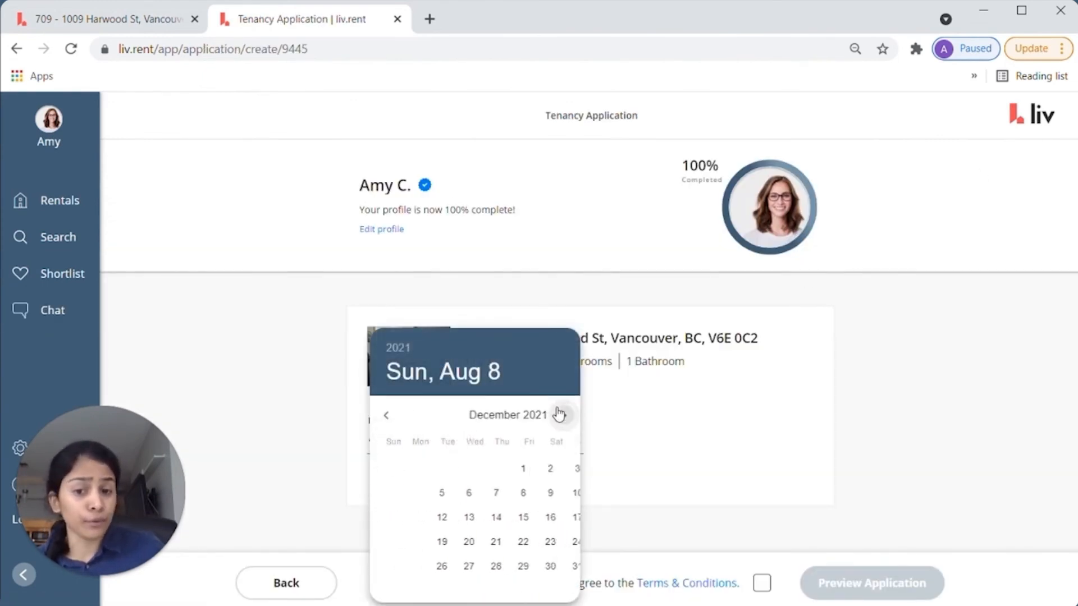
pyautogui.click(475, 468)
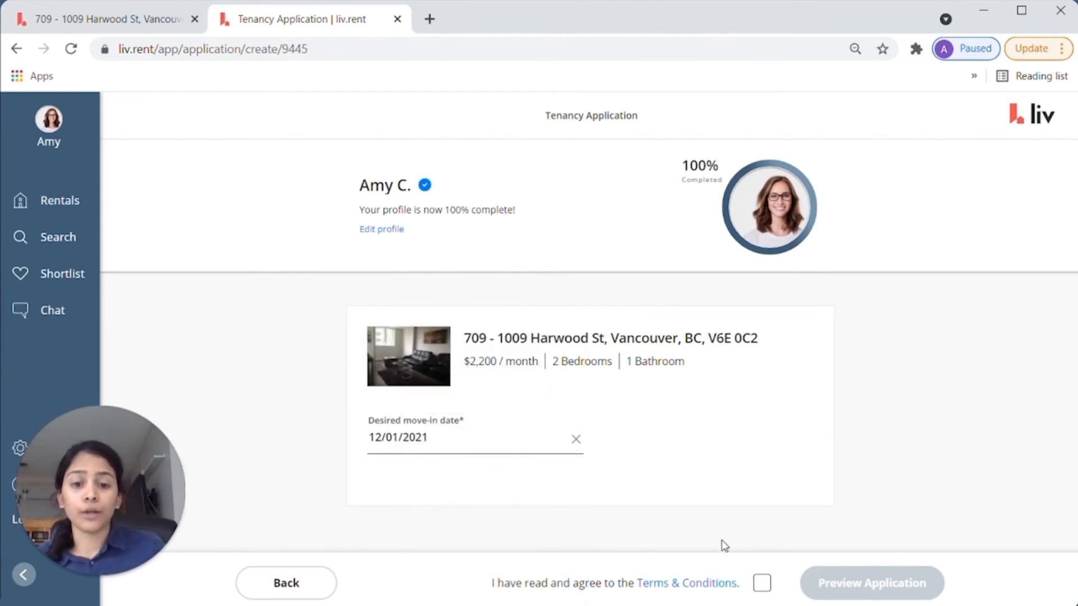
pyautogui.click(761, 587)
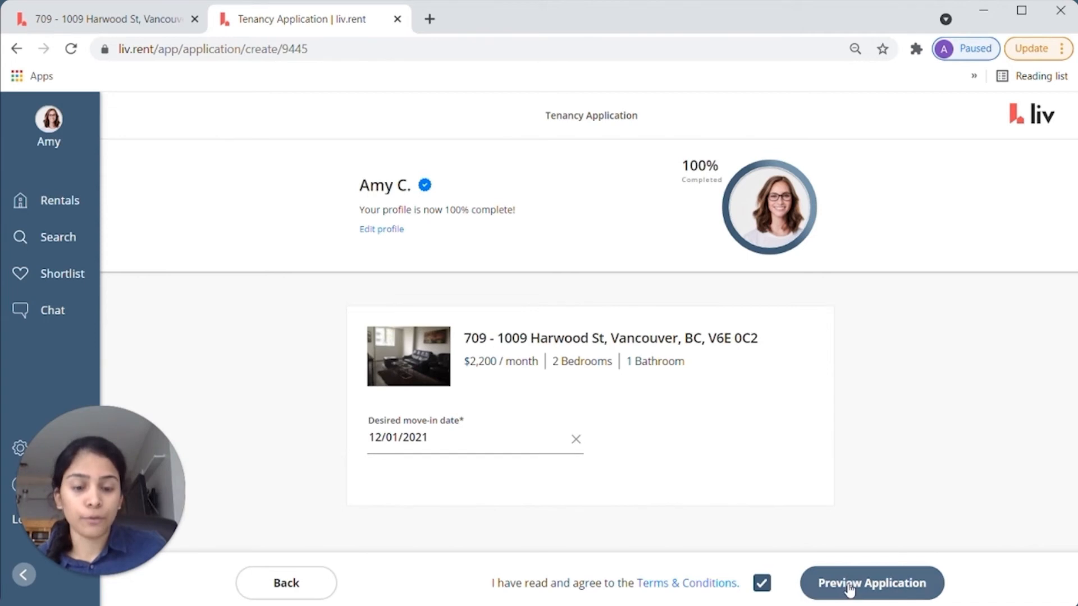
pyautogui.click(808, 590)
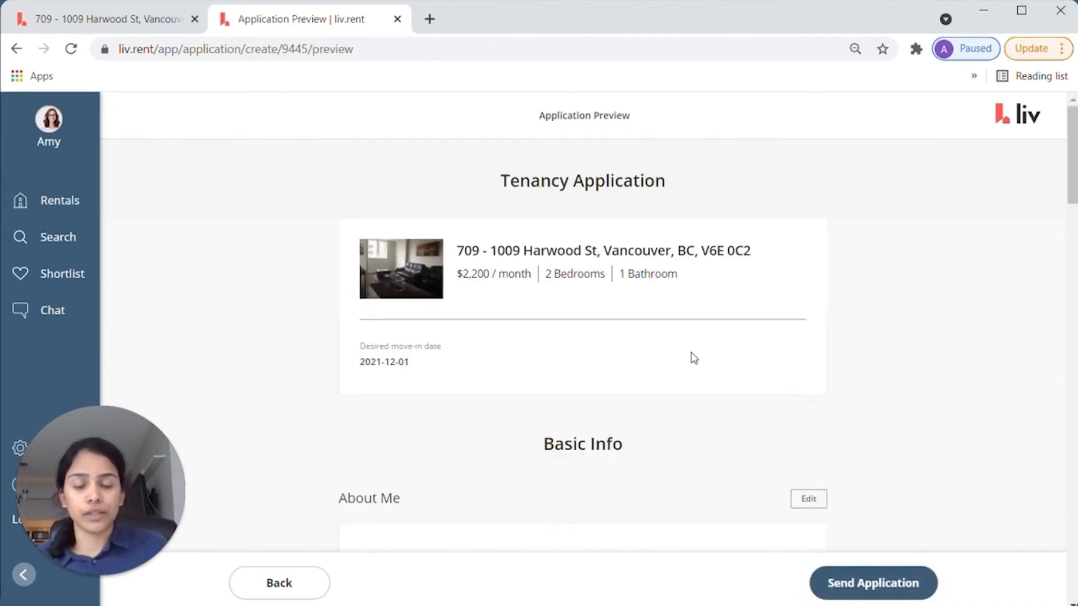
# - Review the Application Preview and send the tenancy application to the landlord
pyautogui.scroll(-10, 806, 344)
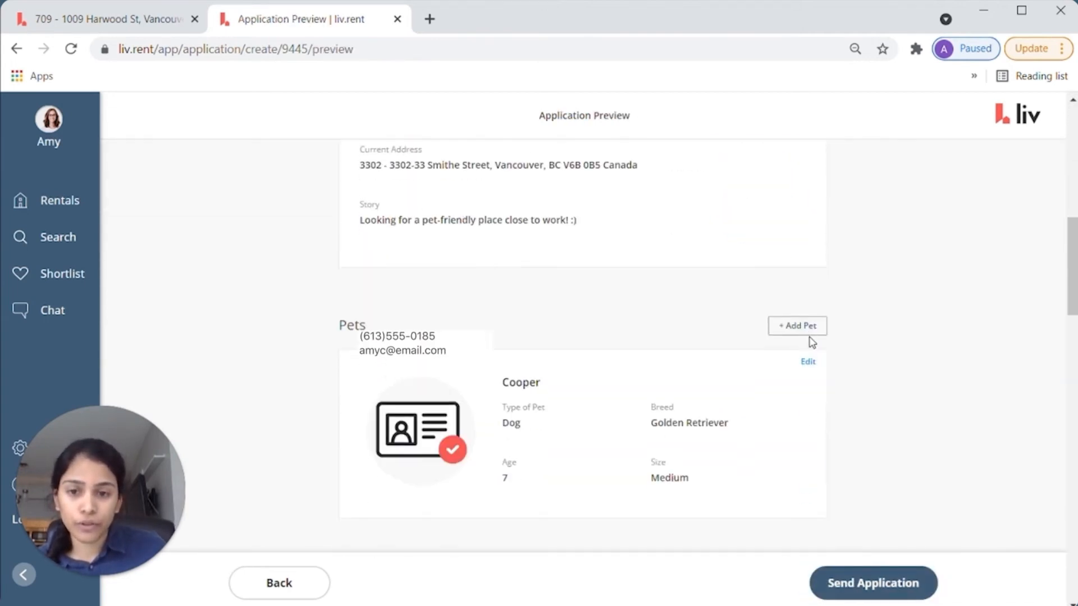
pyautogui.scroll(-12, 811, 342)
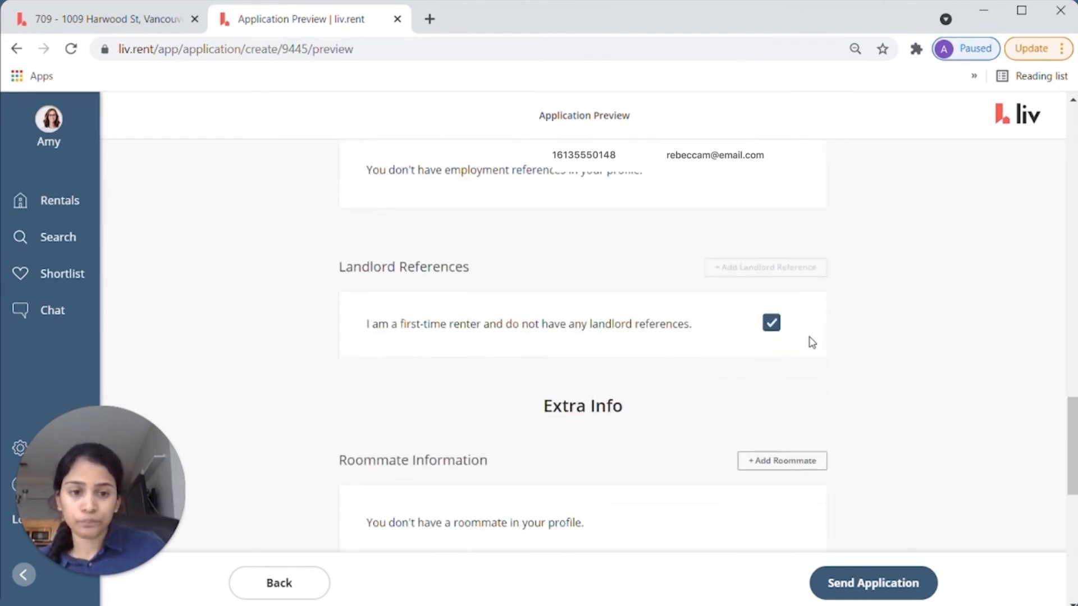
pyautogui.scroll(-9, 811, 342)
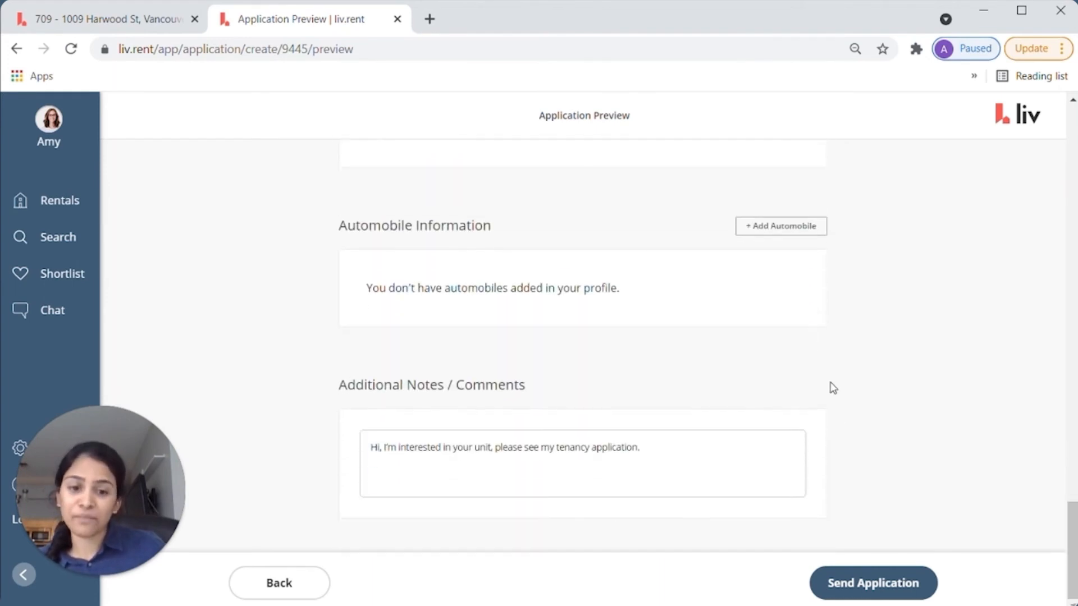
pyautogui.click(873, 584)
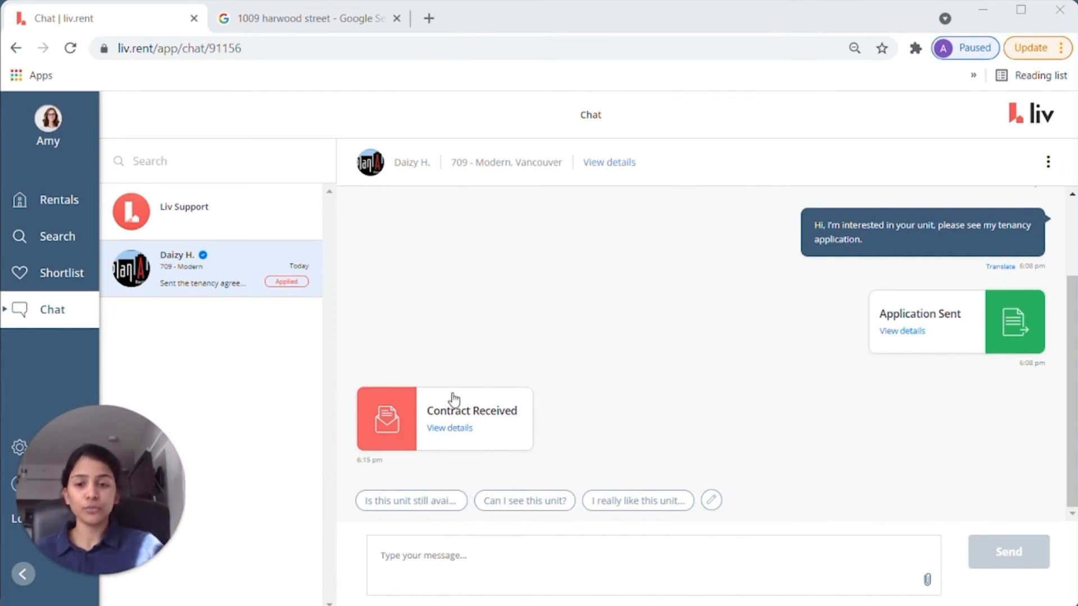
# - Open the received contract, review its details ($1,100 deposit, pets allowed) and continue to Read terms
pyautogui.click(449, 429)
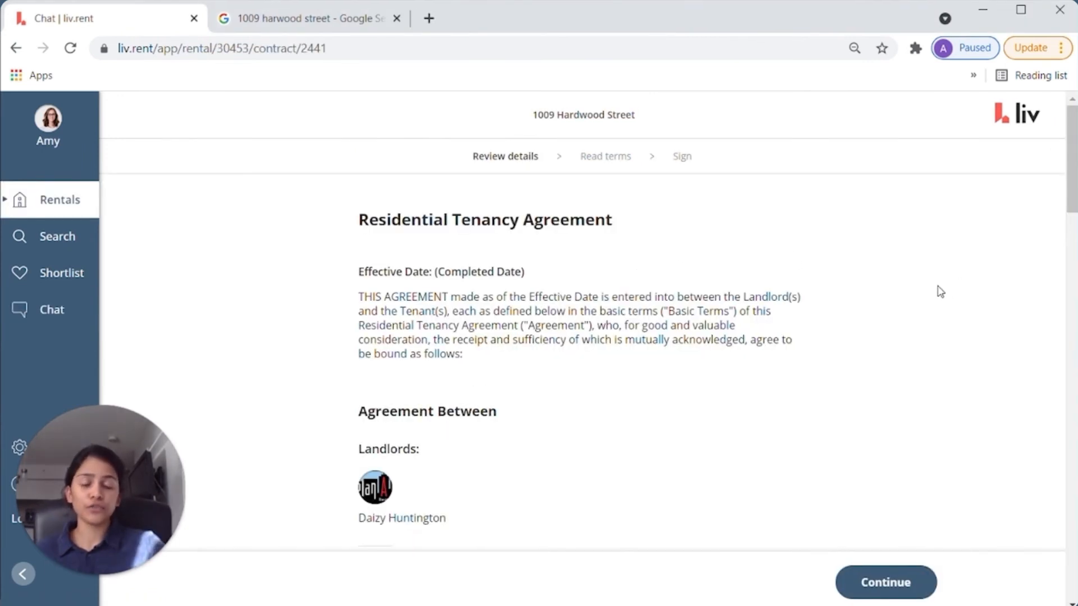
pyautogui.scroll(-2, 940, 292)
pyautogui.scroll(-2, 940, 292)
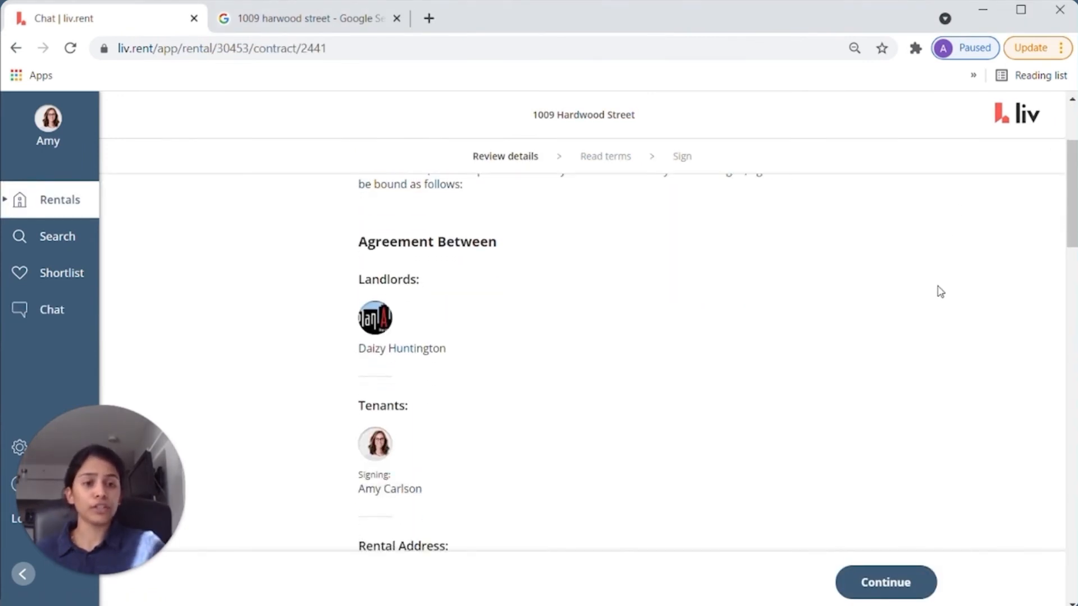
pyautogui.scroll(1, 940, 292)
pyautogui.scroll(-4, 941, 292)
pyautogui.scroll(-8, 940, 292)
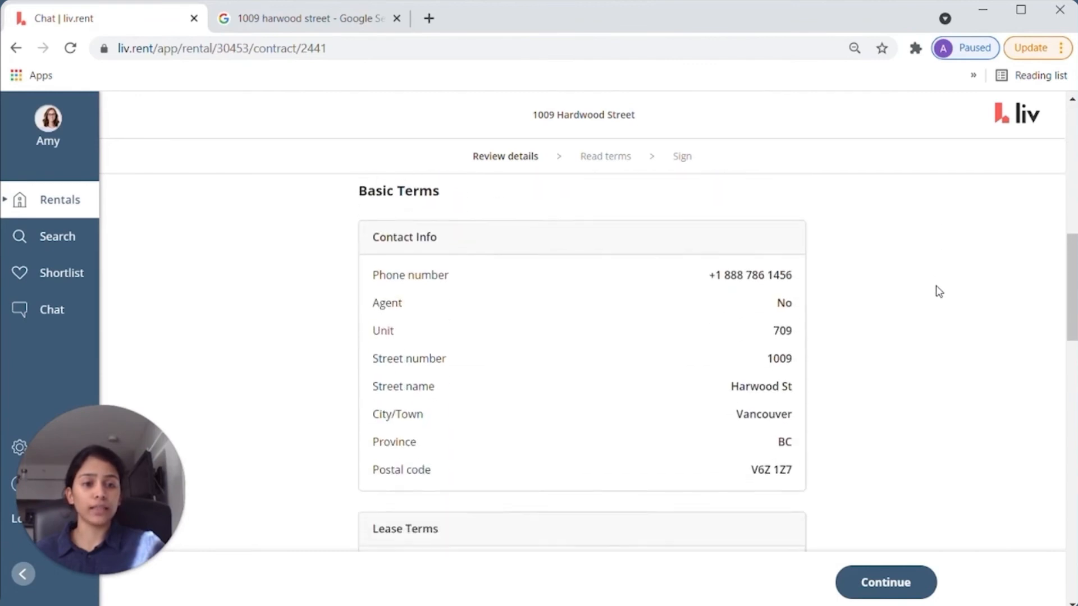
pyautogui.scroll(-18, 935, 286)
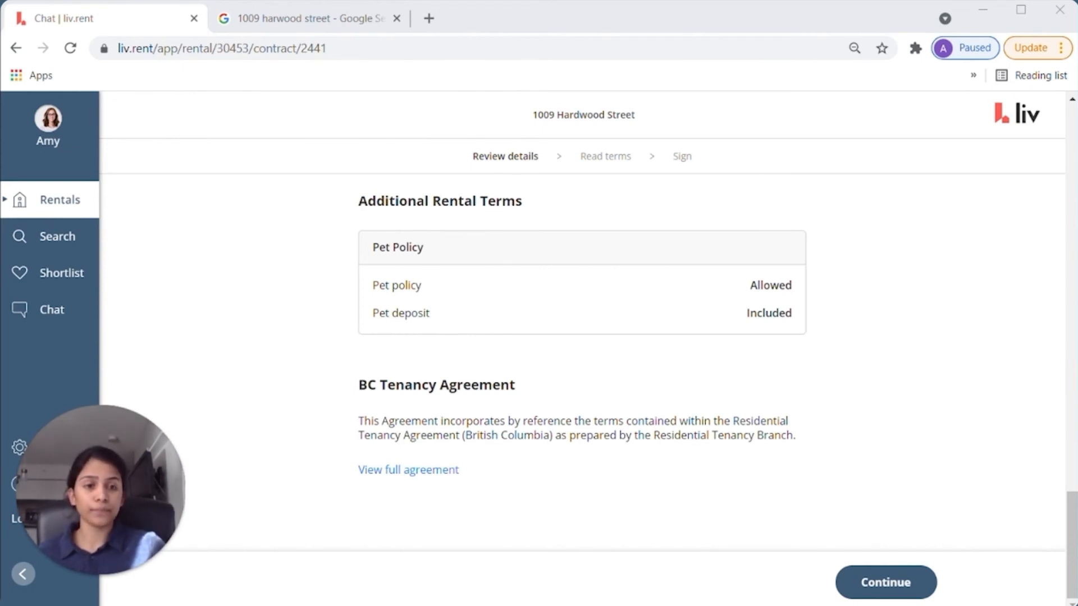
pyautogui.click(878, 584)
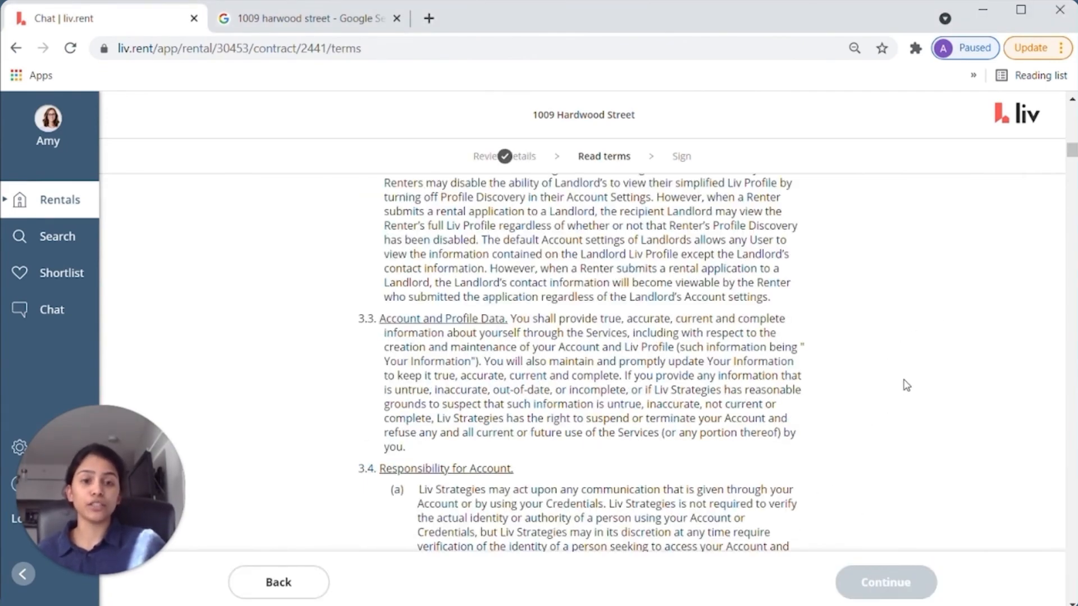
# - Read to the end of the terms, agree to them and continue to Signatures
pyautogui.scroll(-3, 905, 385)
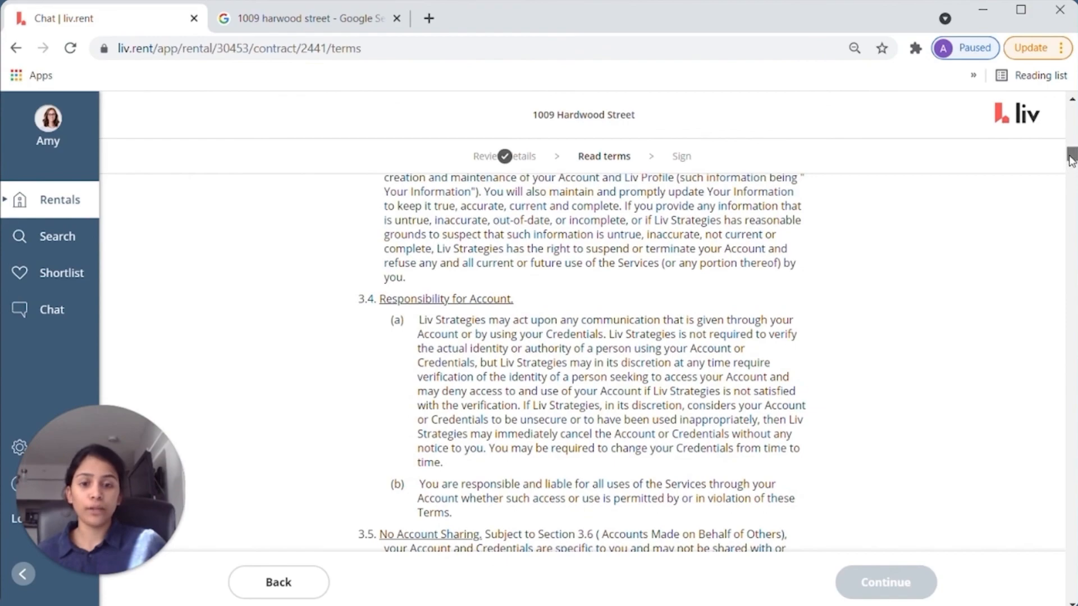
pyautogui.moveTo(1072, 160); pyautogui.dragTo(1060, 595)
pyautogui.click(802, 510)
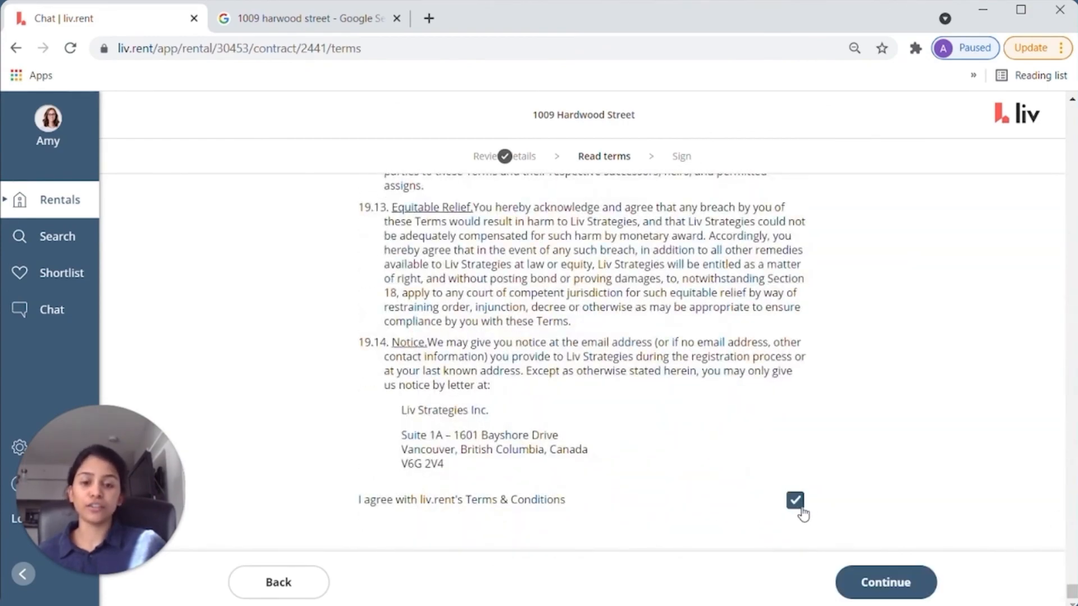
pyautogui.click(886, 583)
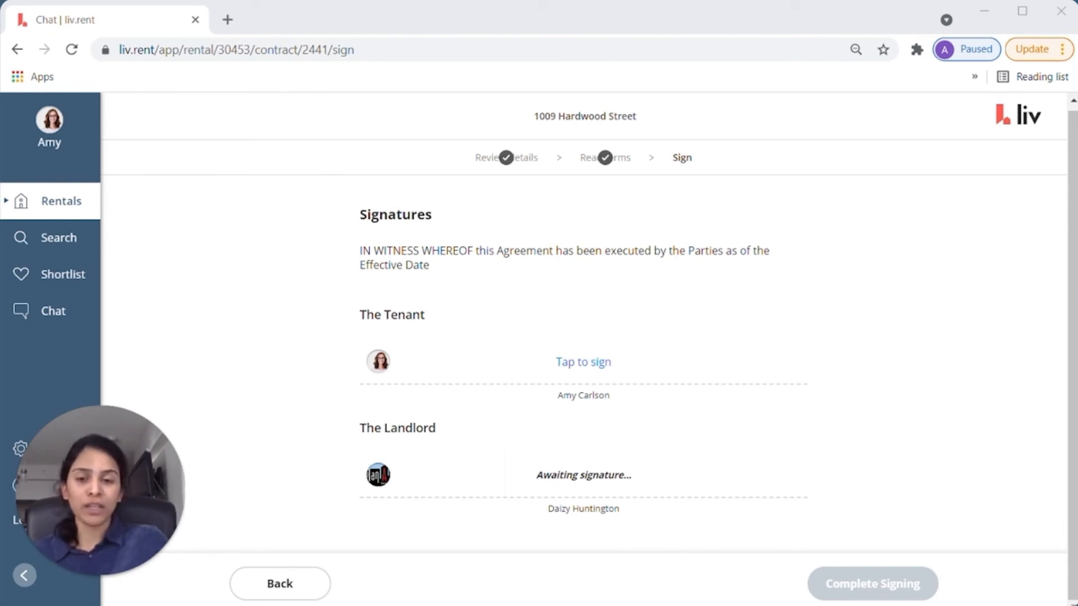
# - Sign as tenant with a typed signature of the tenant's full name and complete signing
pyautogui.click(569, 364)
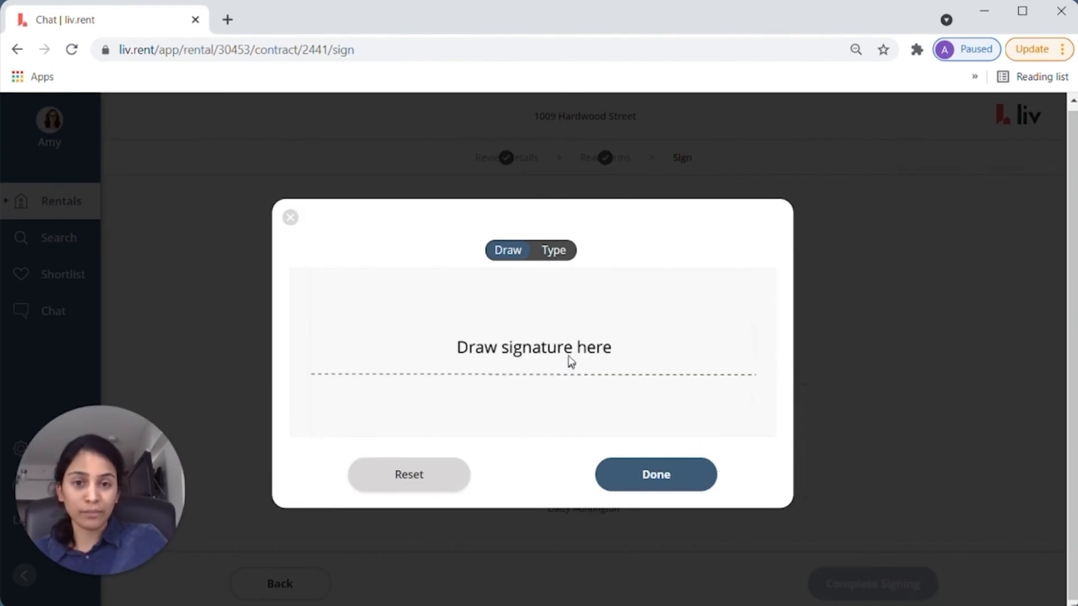
pyautogui.click(555, 250)
pyautogui.click(508, 357)
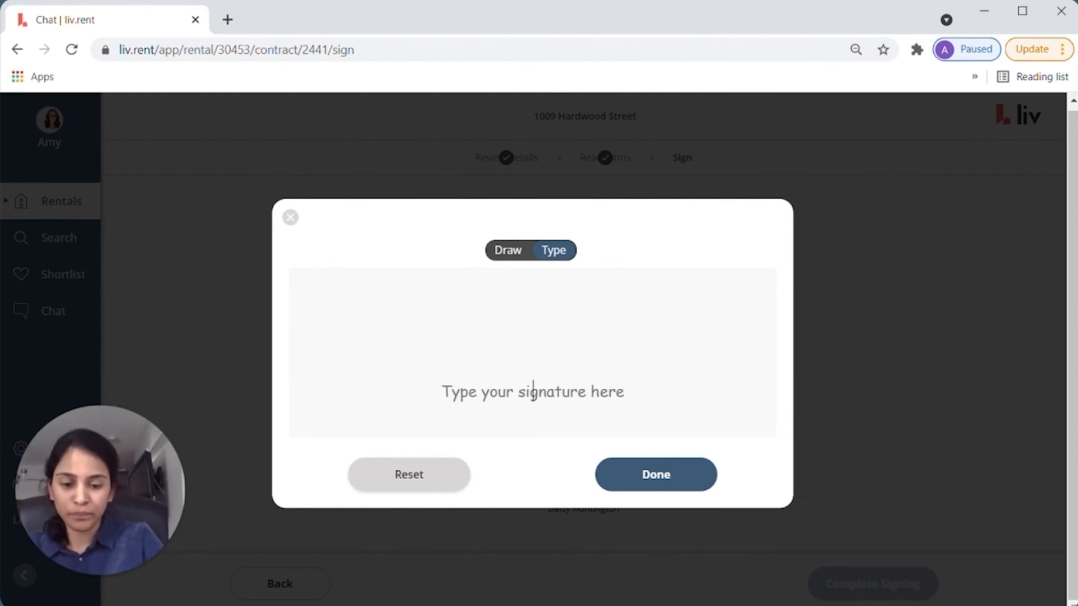
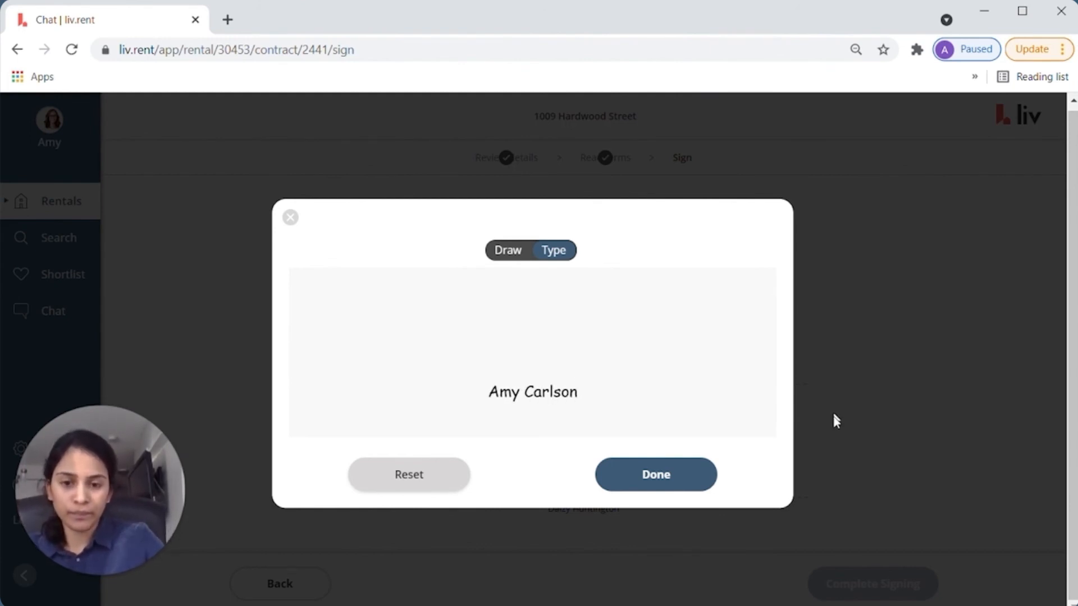
pyautogui.click(685, 477)
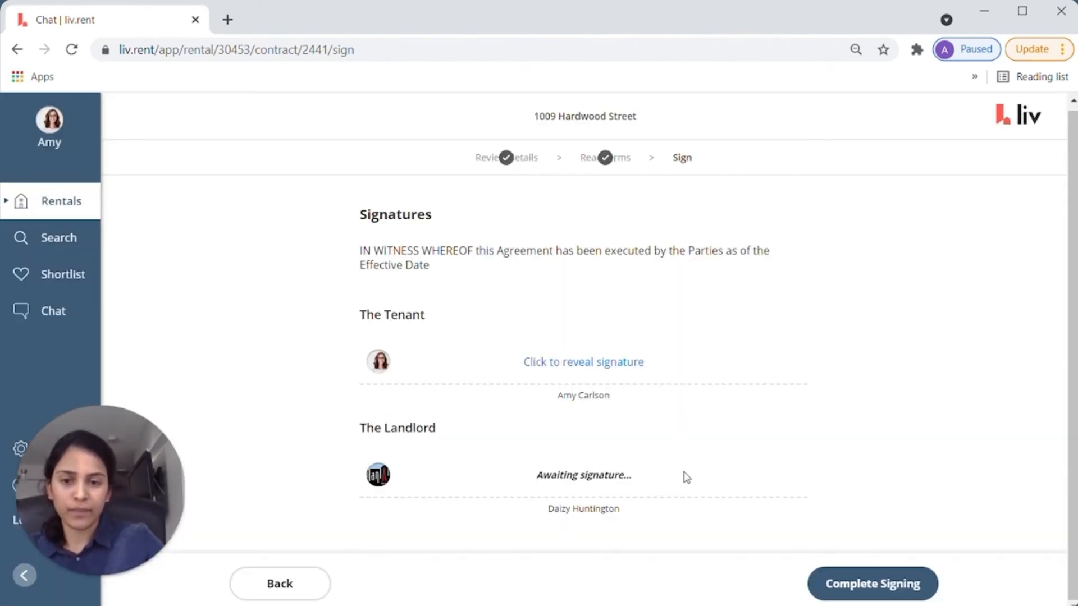
pyautogui.click(874, 585)
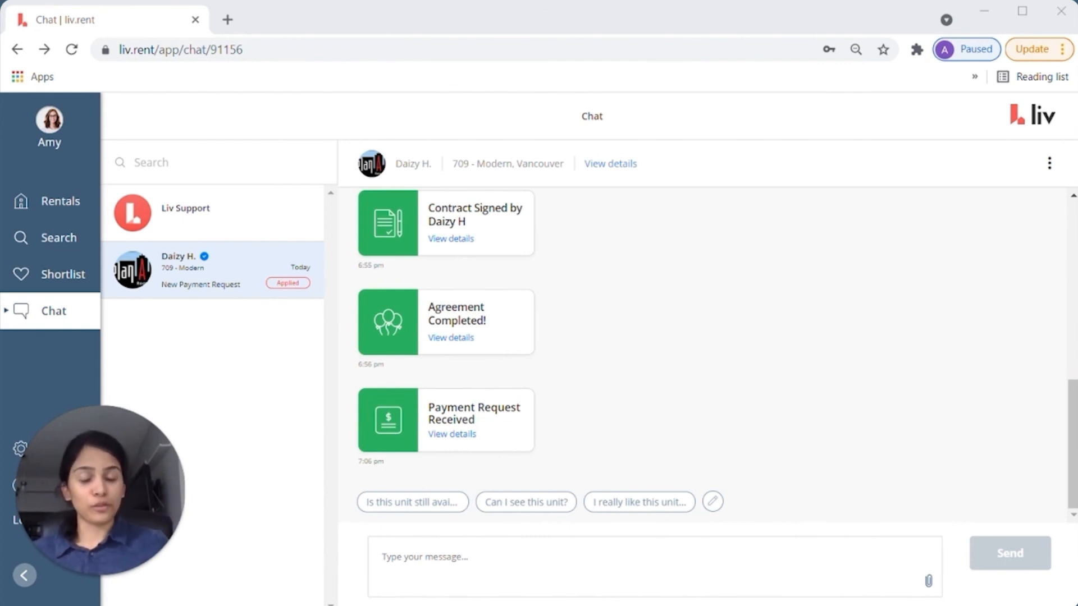
# - Open the $2,200.00 payment request, start paying it and choose UnionPay as payment method
pyautogui.click(454, 436)
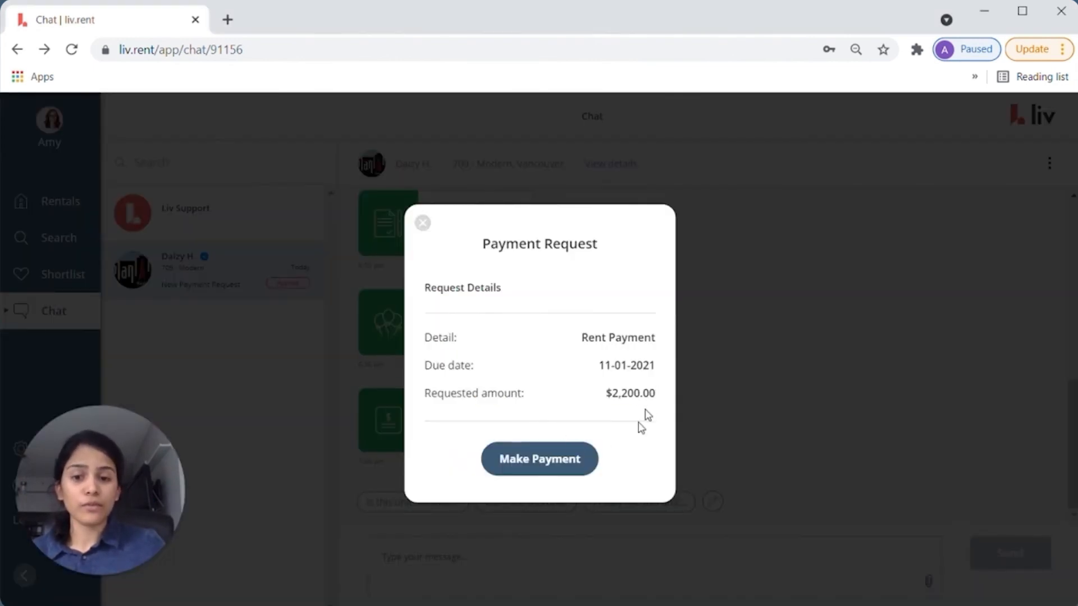
pyautogui.click(526, 470)
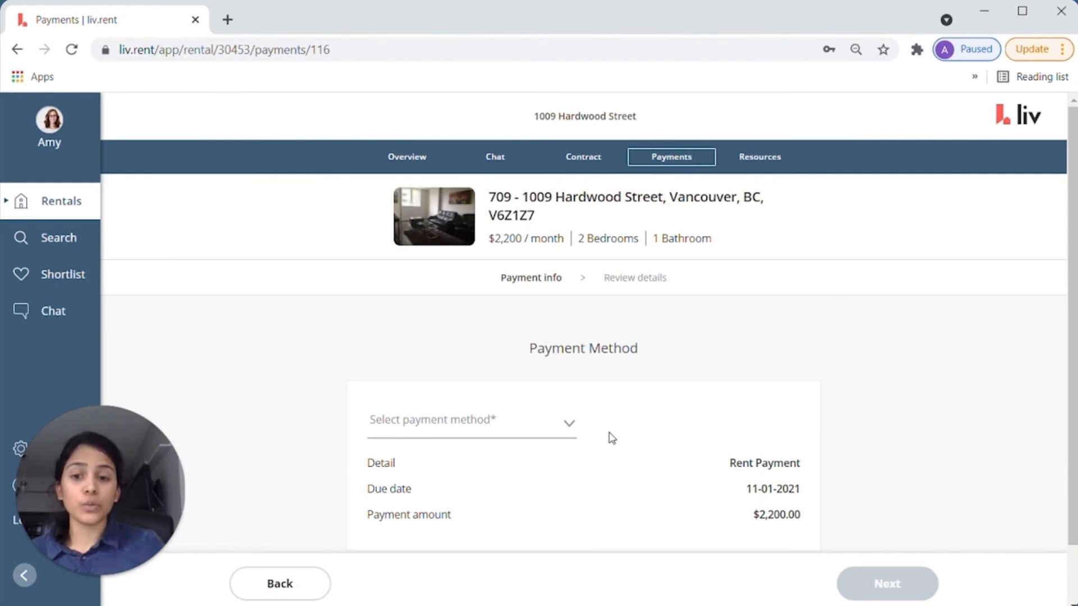
pyautogui.scroll(-1, 629, 426)
pyautogui.scroll(-1, 631, 421)
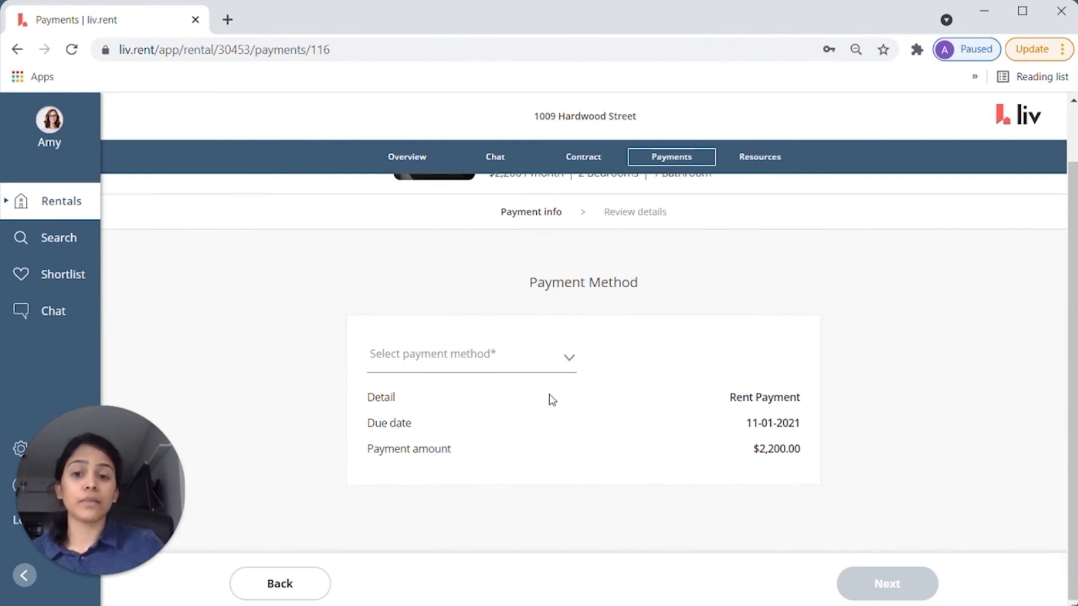
pyautogui.click(542, 362)
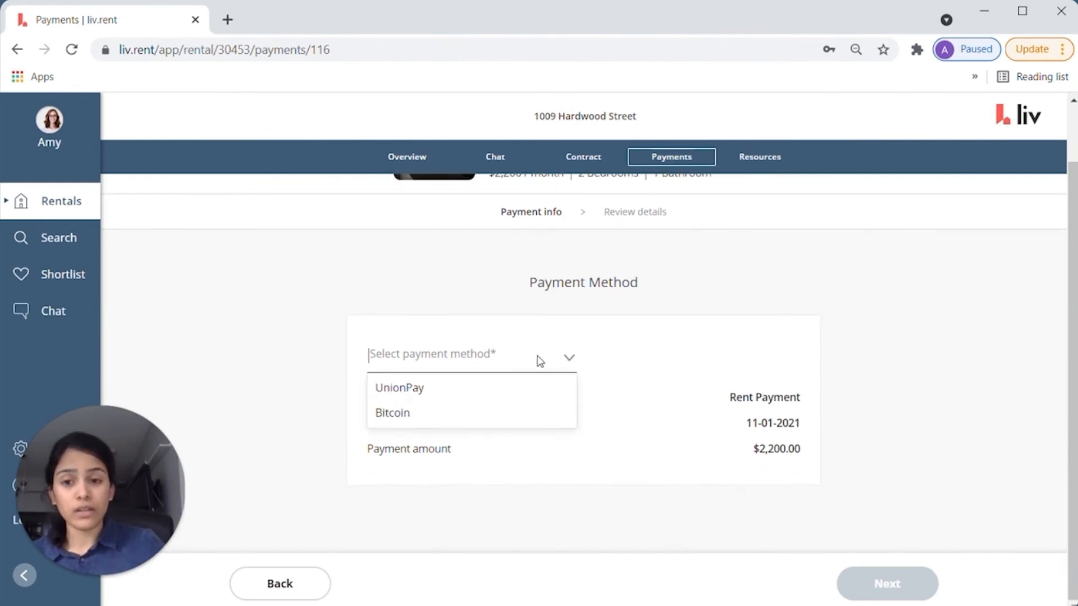
pyautogui.click(427, 396)
# - Scroll down to the Card Details section, then go to the account Settings page
pyautogui.scroll(-2, 658, 376)
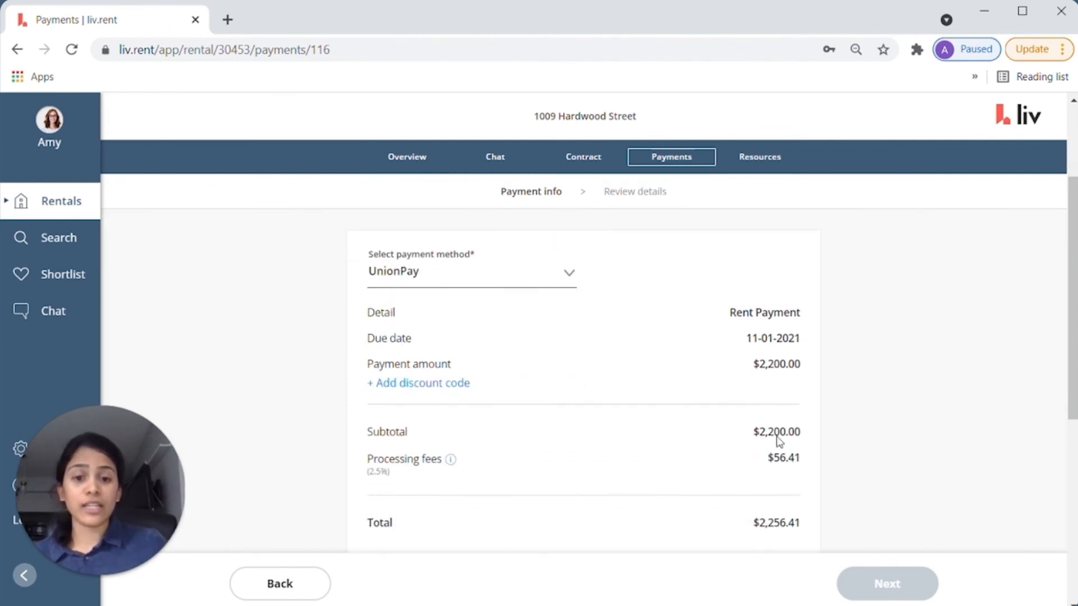
pyautogui.scroll(-3, 645, 388)
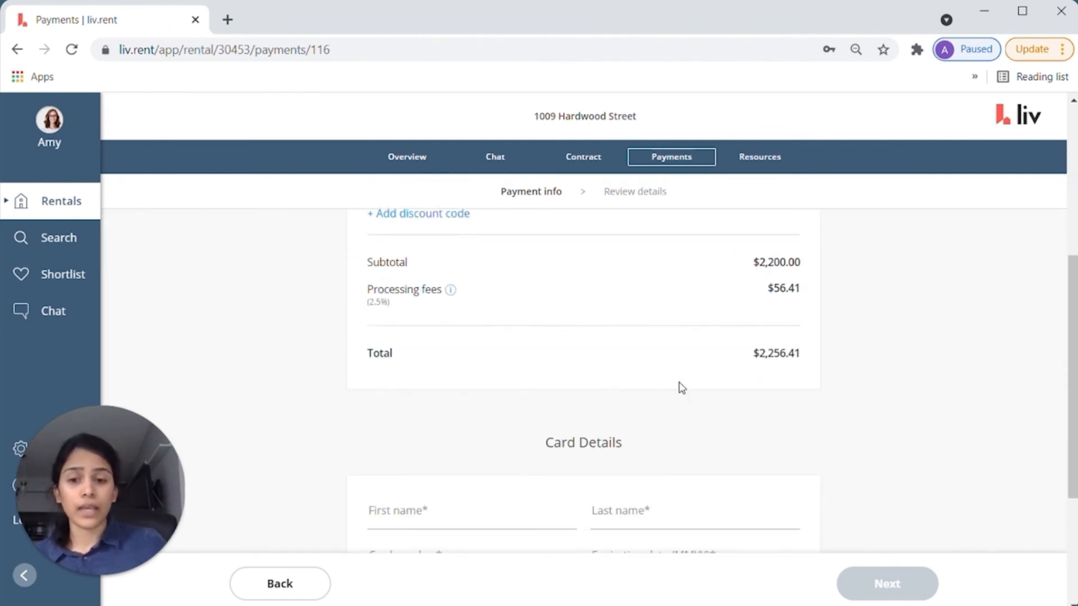
pyautogui.scroll(-3, 729, 404)
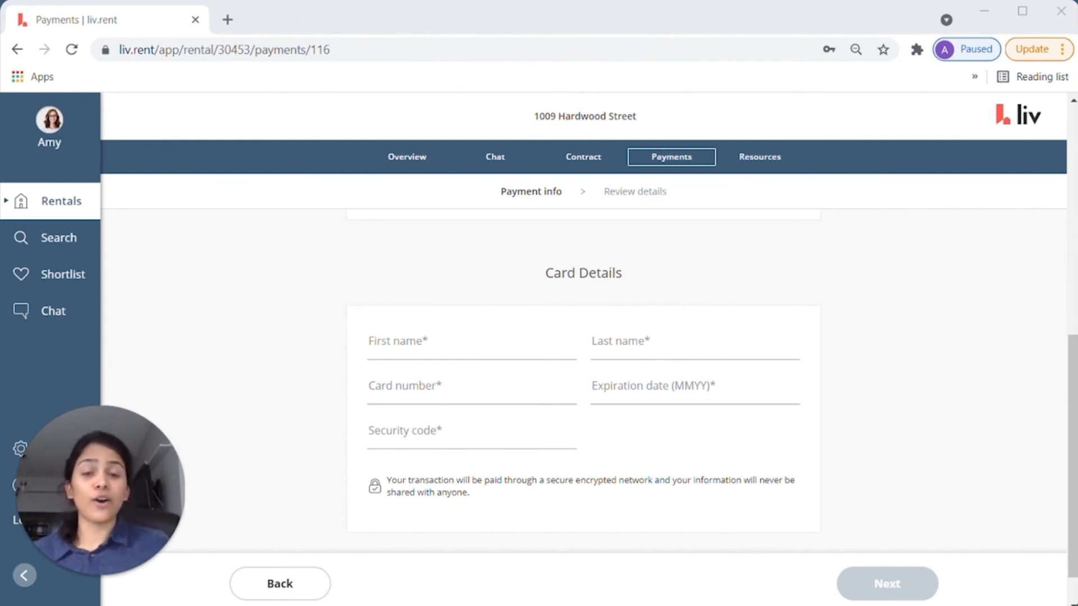
pyautogui.scroll(-1, 584, 364)
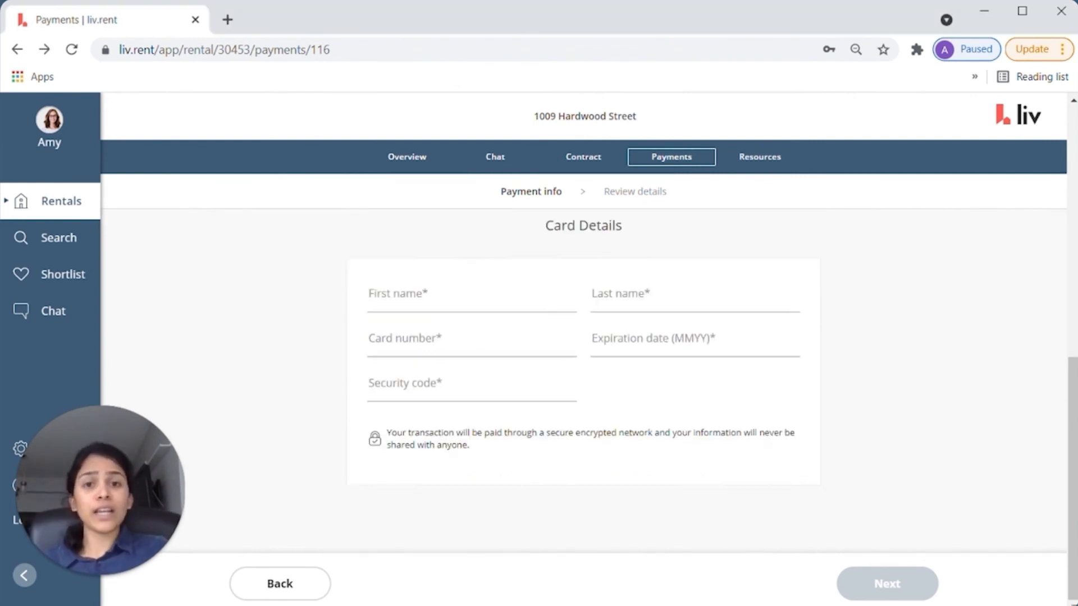
pyautogui.click(17, 451)
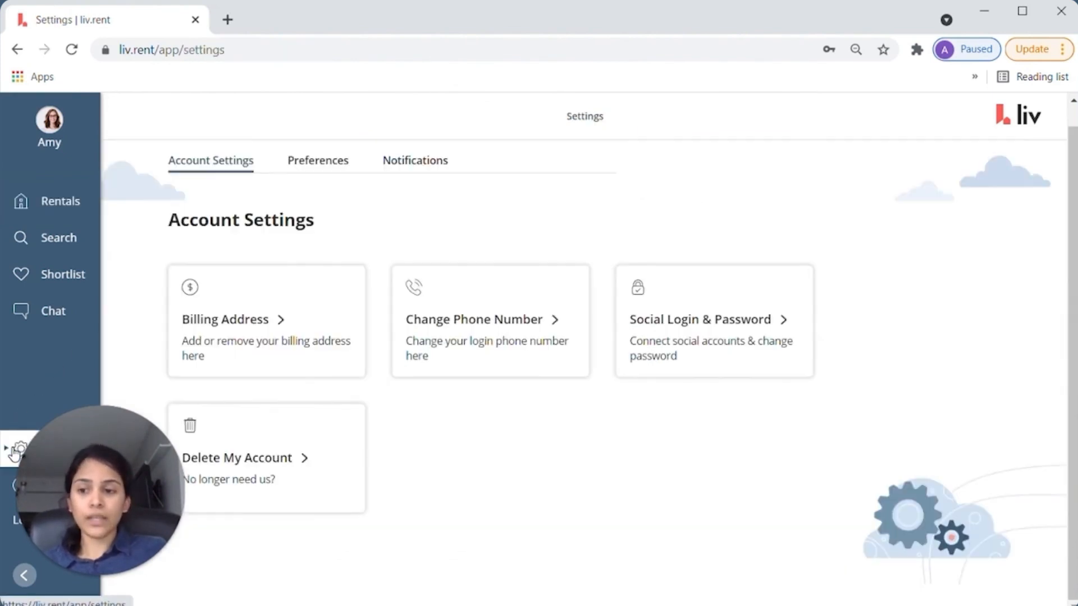
# - Turn on the Email toggle for Payment Reminder in the Notifications settings
pyautogui.click(428, 168)
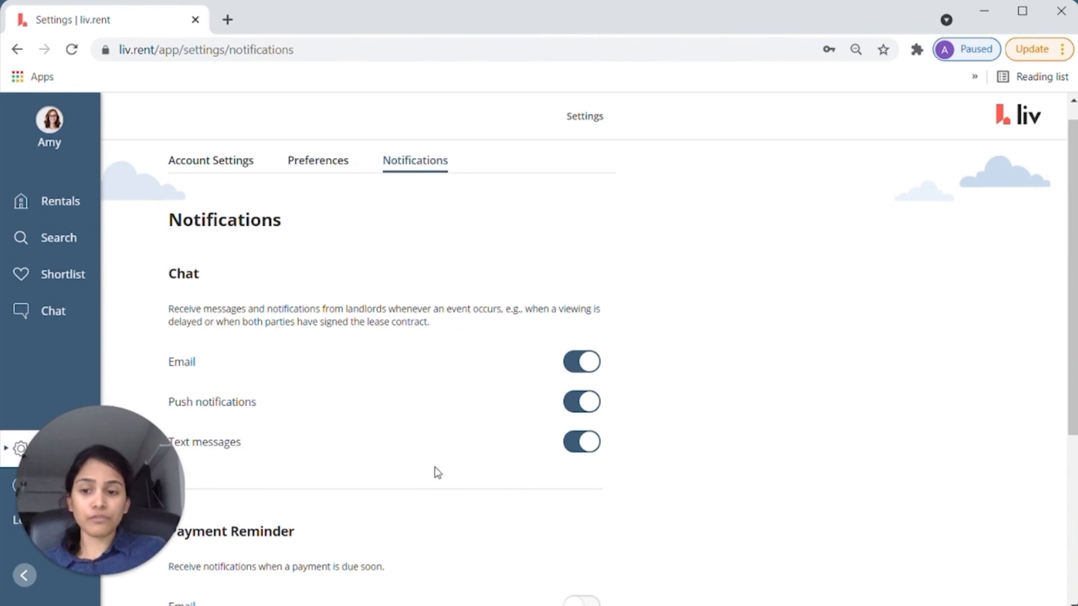
pyautogui.scroll(-5, 438, 473)
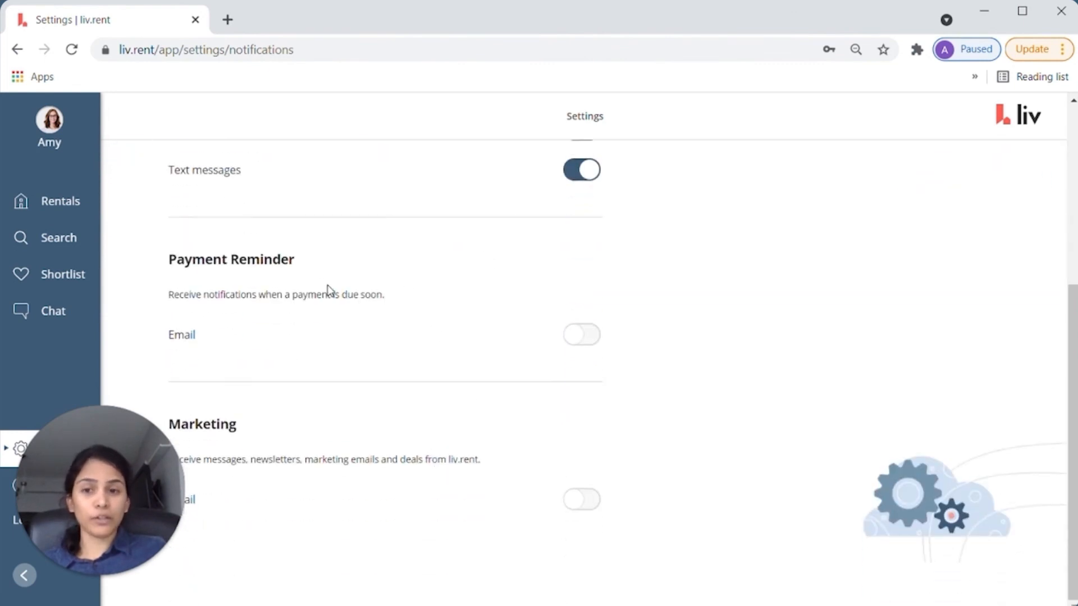
pyautogui.click(577, 346)
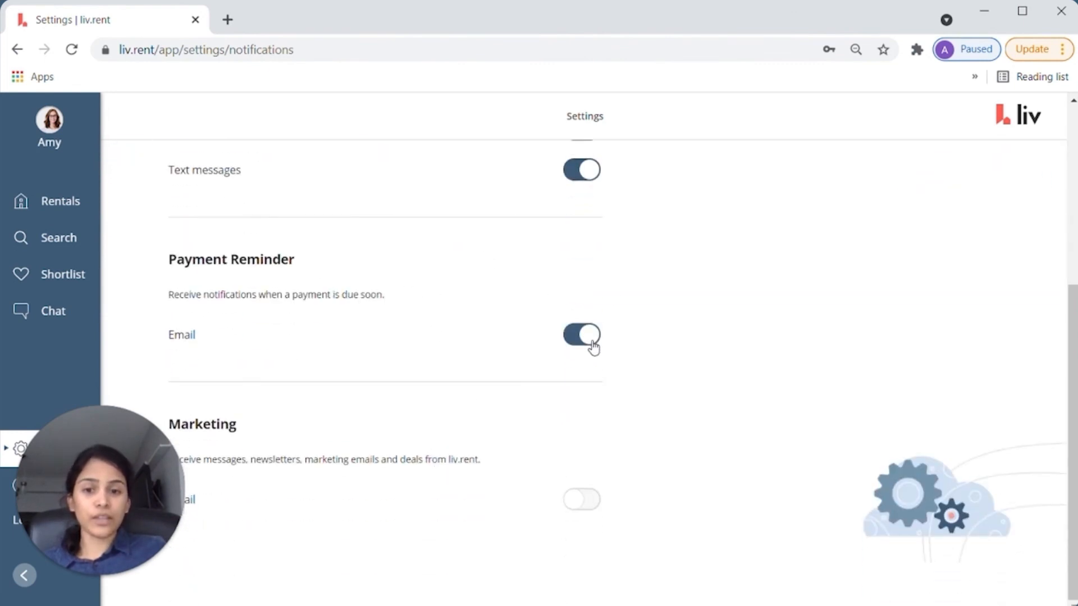